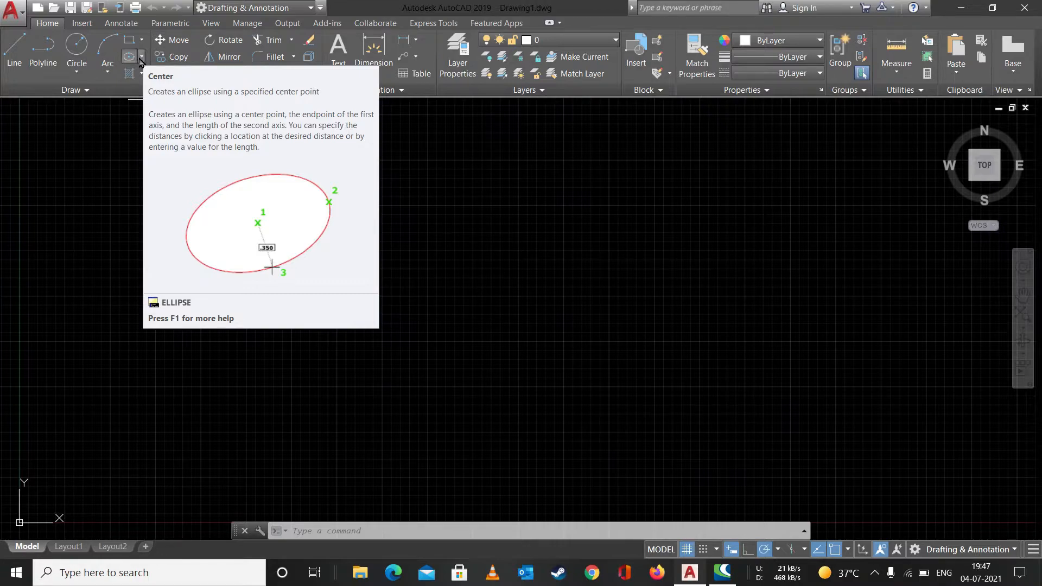
- Draw a center-defined ellipse in the middle of the drawing, with a first-axis distance of 10 at about 4° and an other-axis distance of 3
left_click(141, 58)
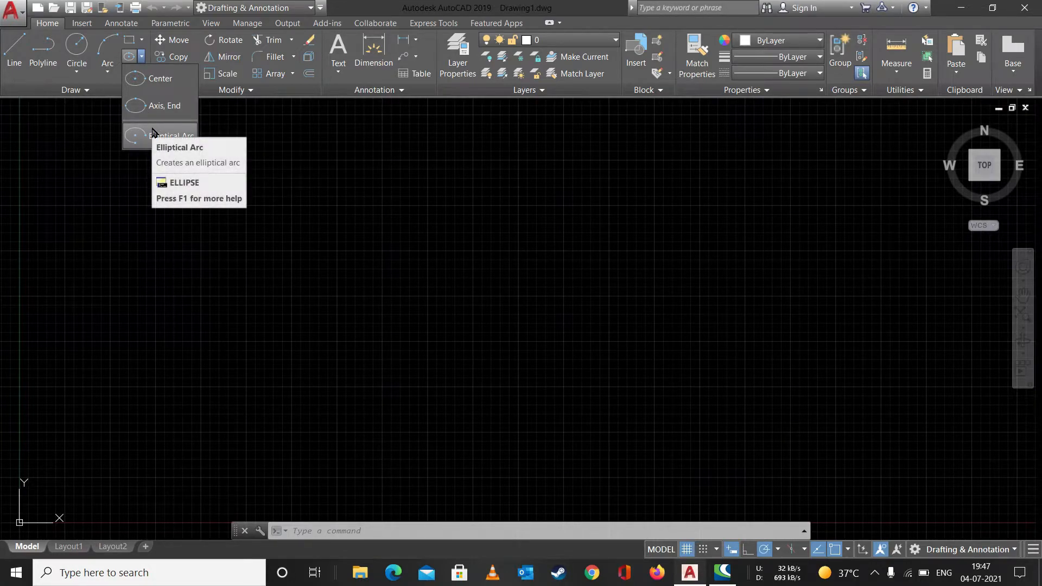
left_click(150, 91)
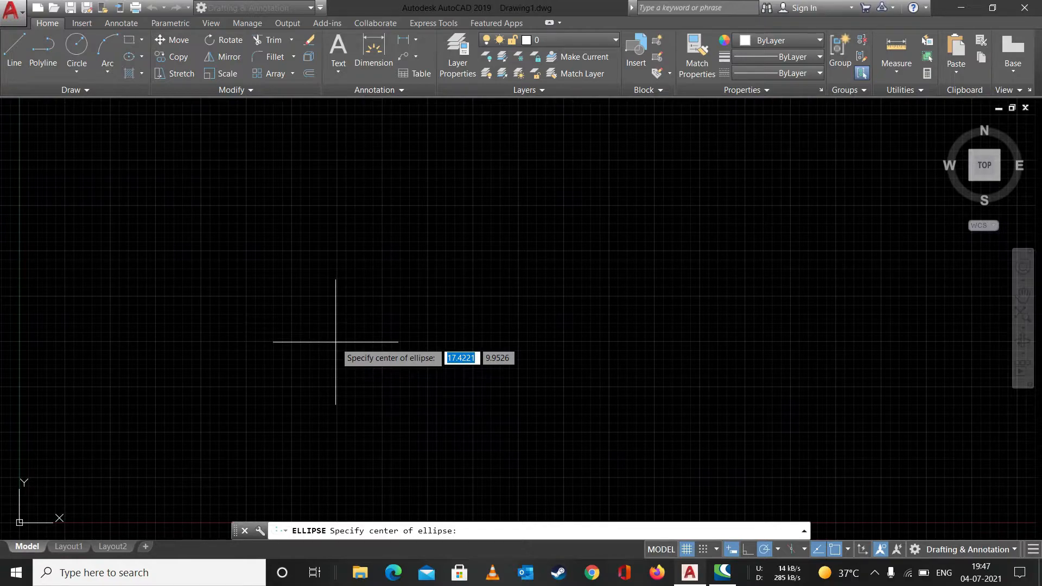
left_click(438, 328)
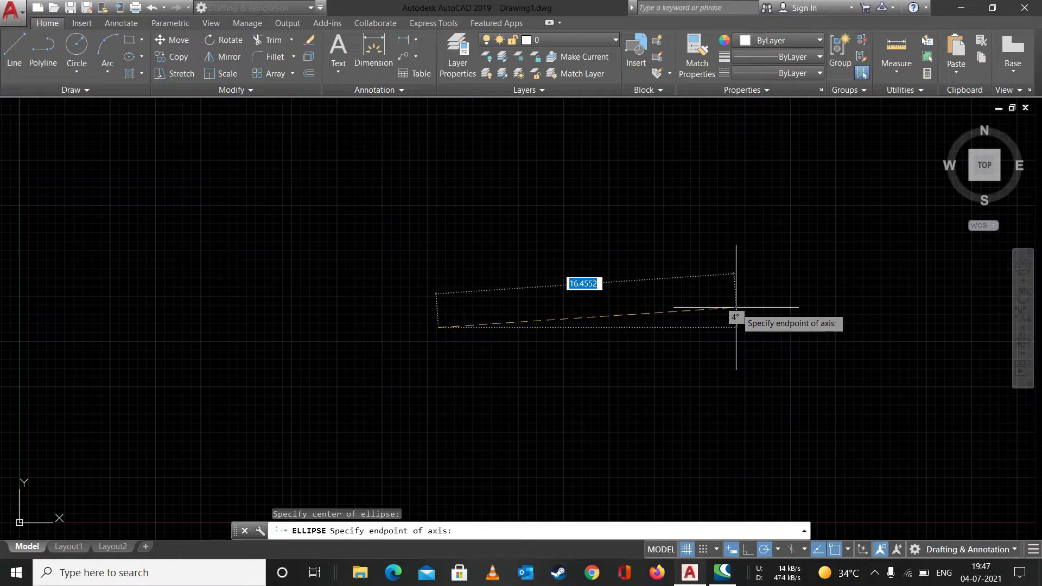
type("10")
key("Return")
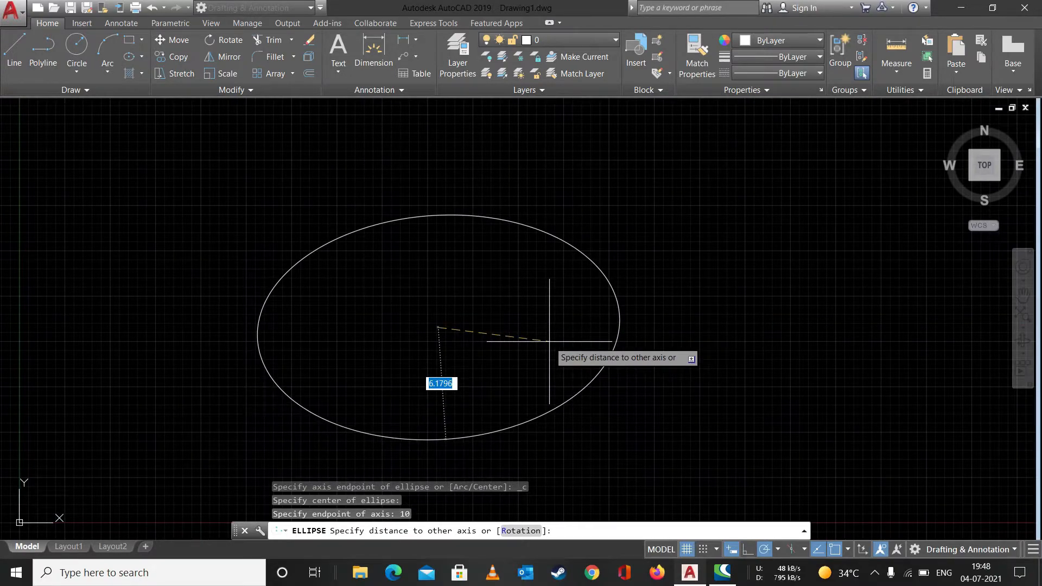
type("3")
key("Return")
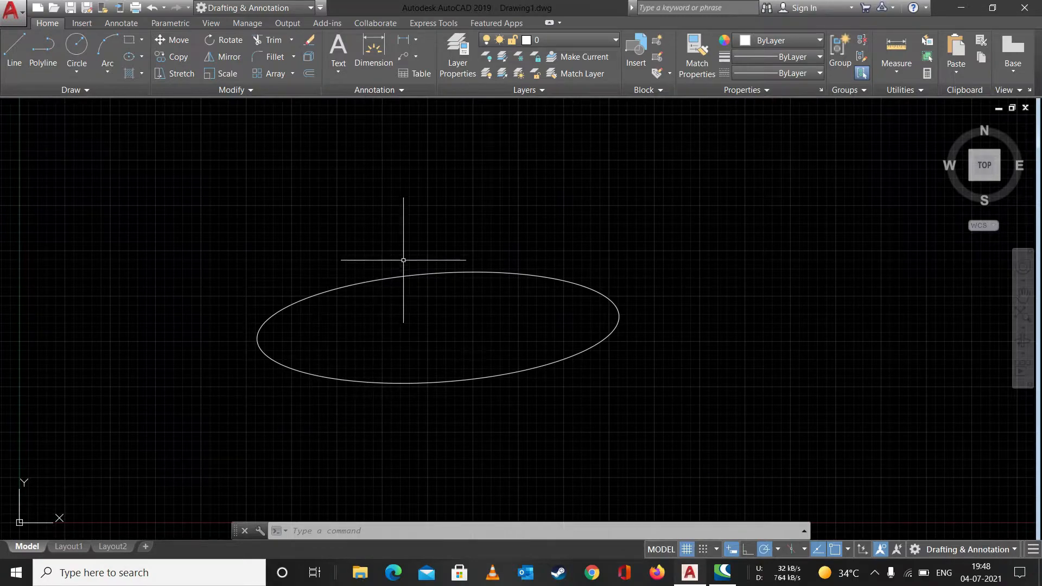
- Try a line from near the ellipse's center to its right end, and erase that line
left_click(23, 57)
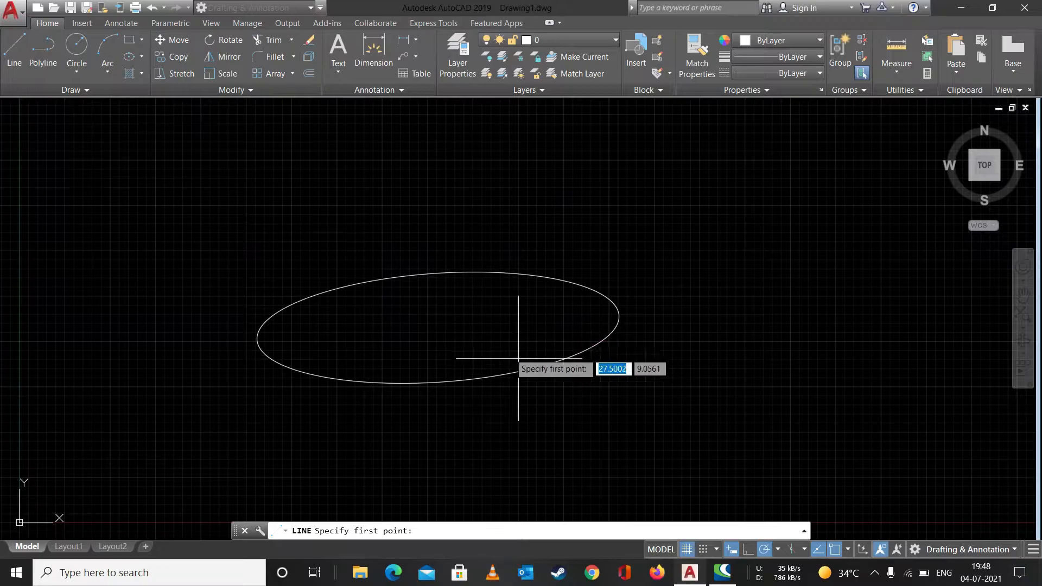
left_click(430, 320)
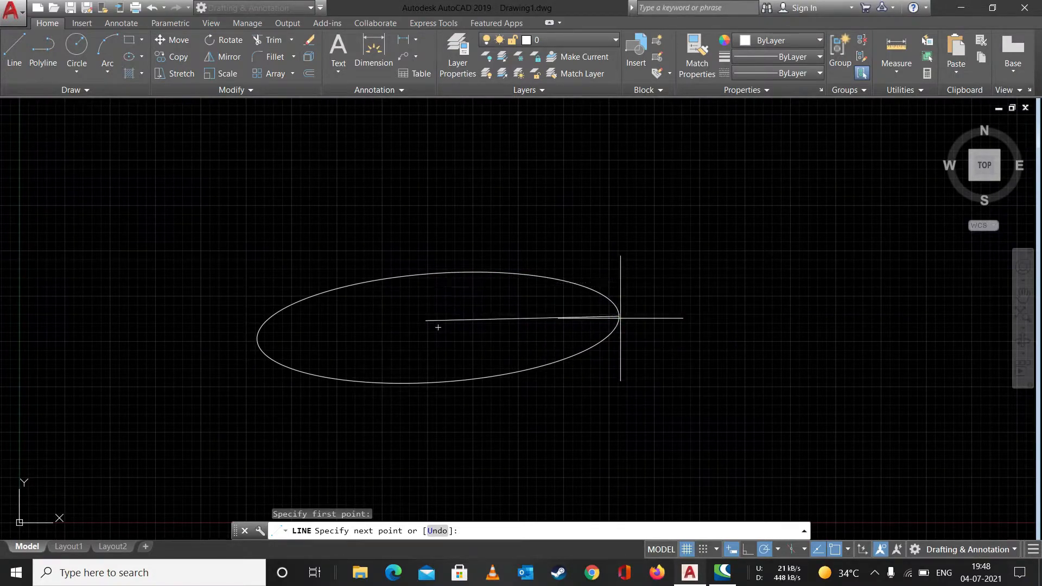
left_click(619, 316)
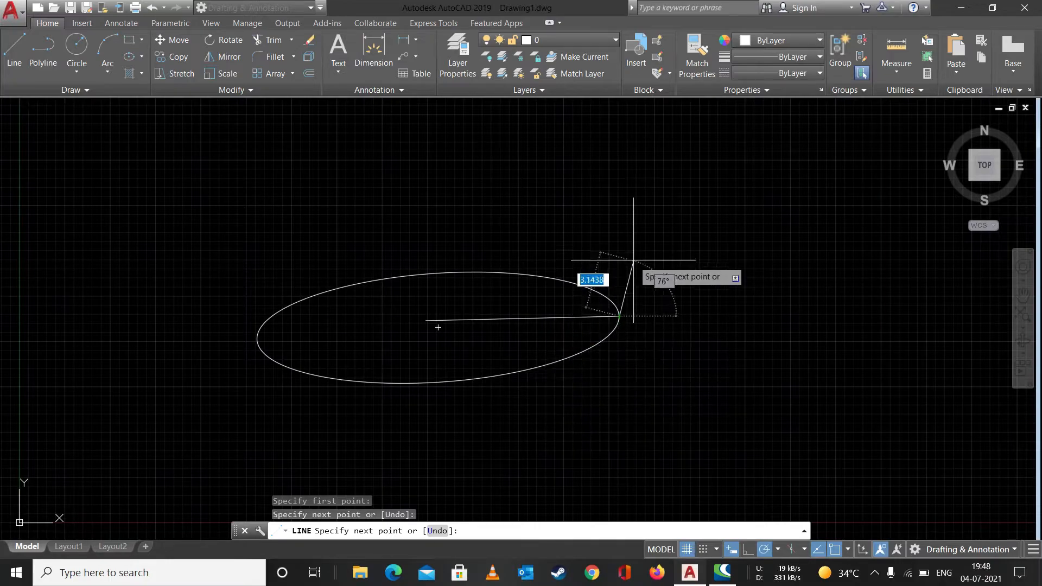
key("Escape")
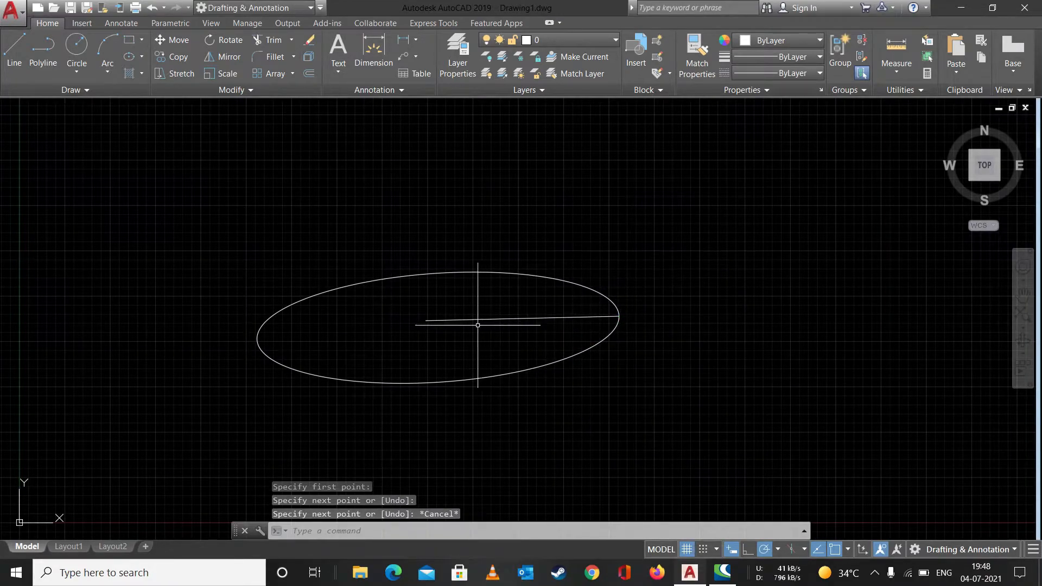
left_click(456, 319)
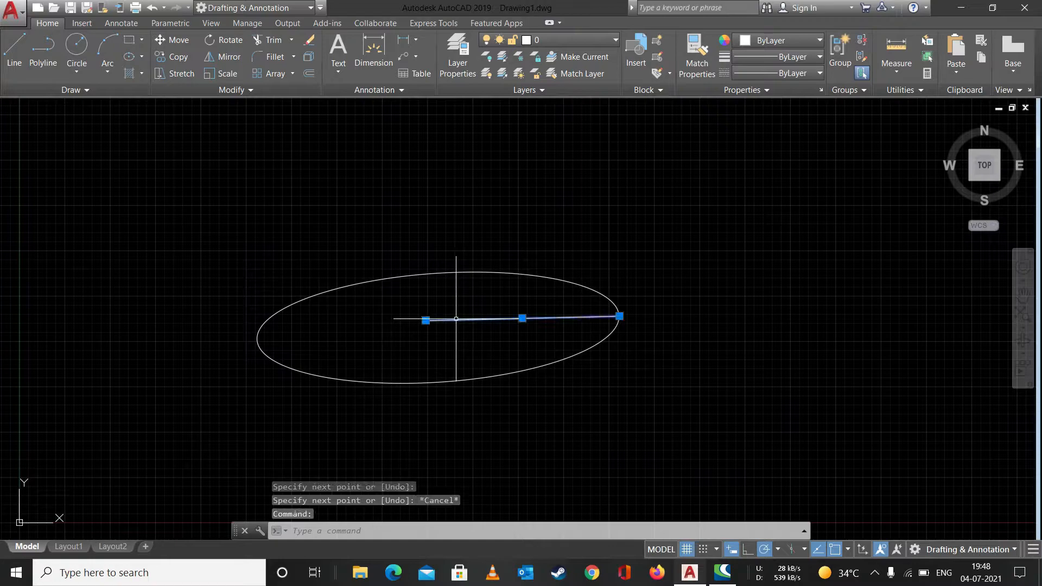
key("Delete")
left_click(26, 54)
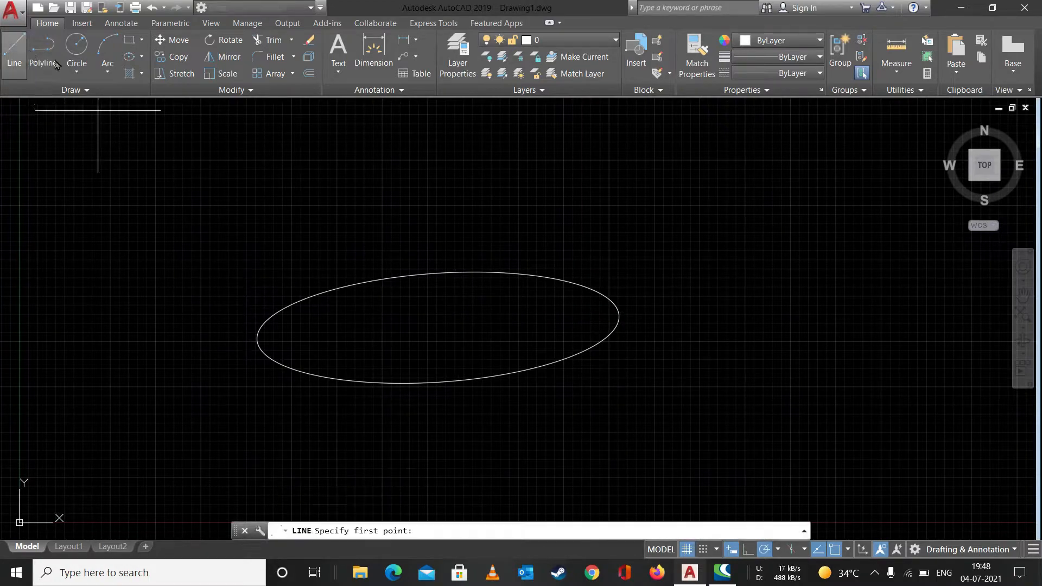
left_click(445, 341)
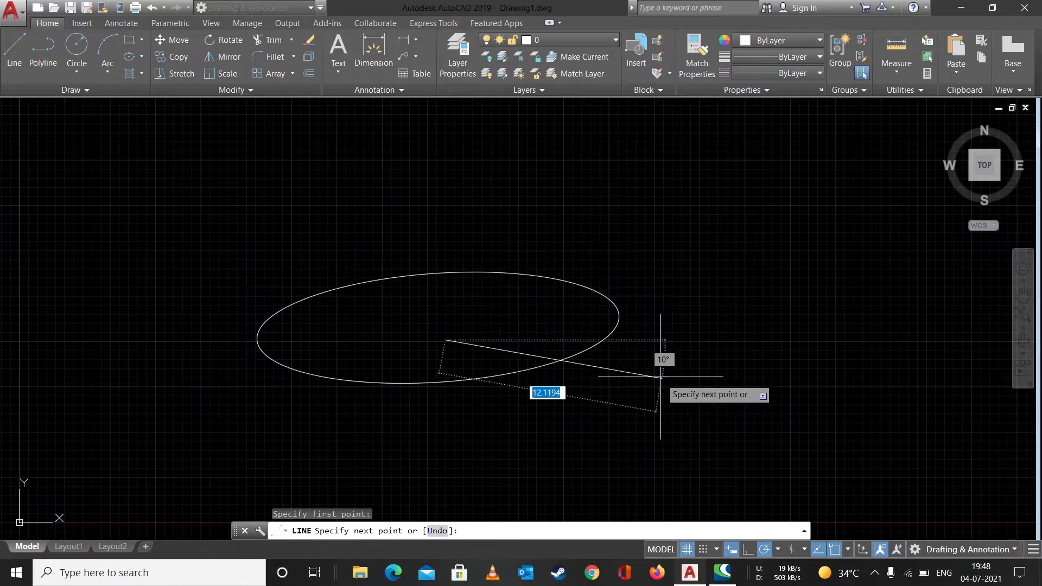
key("Escape")
- Draw two separate lines from the ellipse's center, one to its edge near the right end and one up to its upper edge
left_click(15, 57)
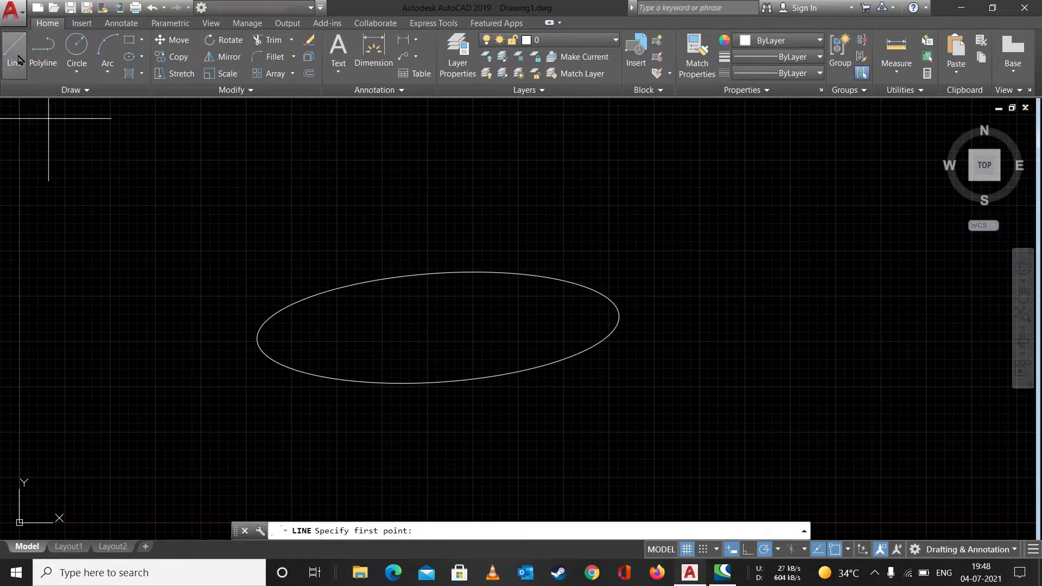
left_click(438, 328)
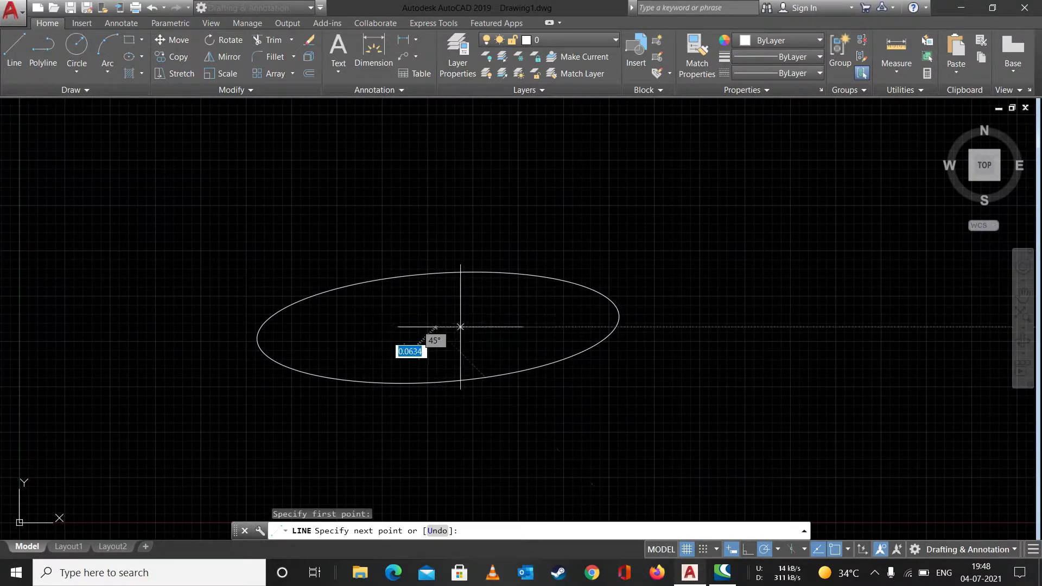
left_click(617, 325)
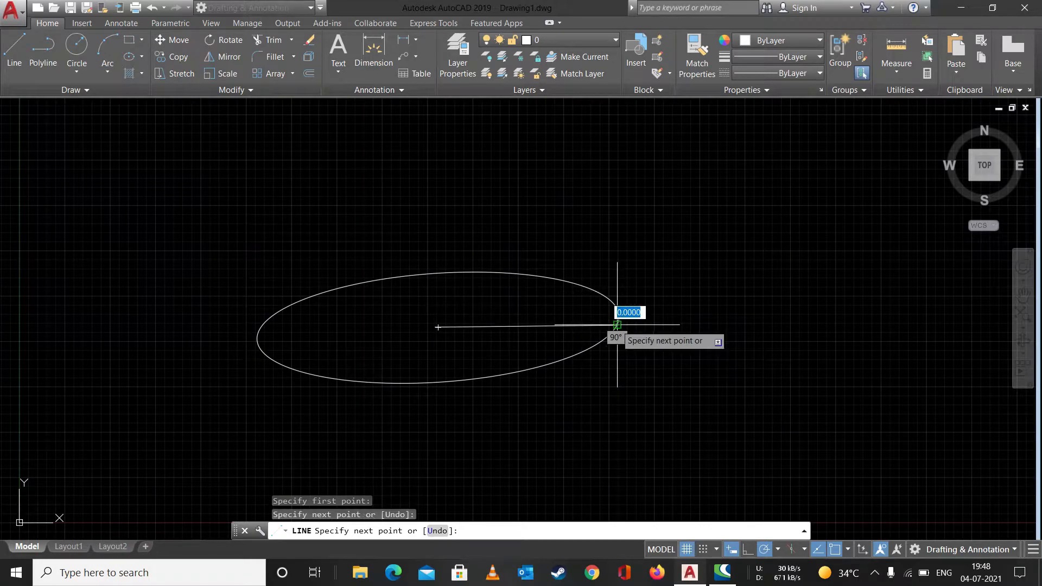
key("Escape")
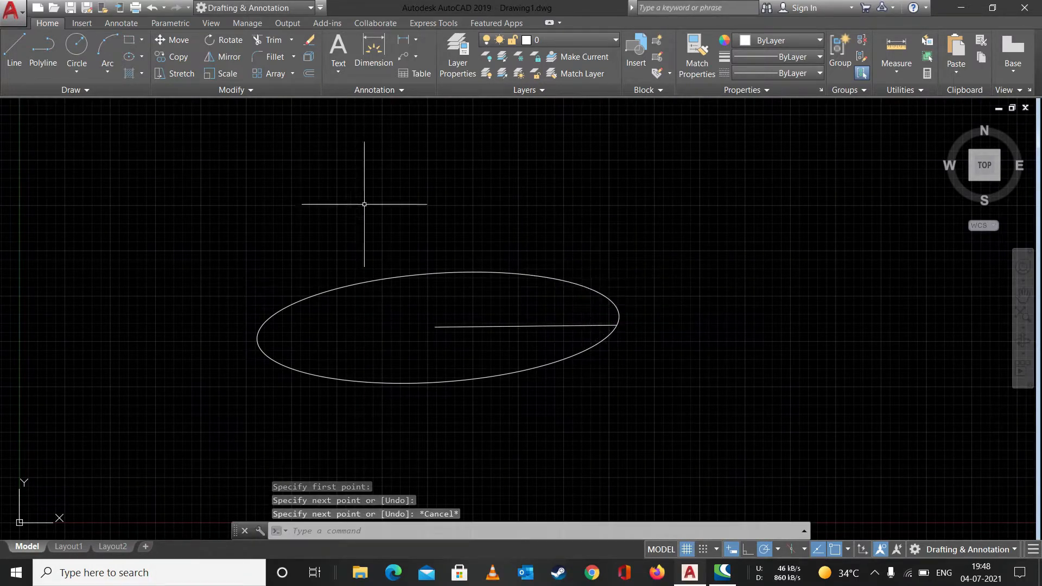
left_click(14, 54)
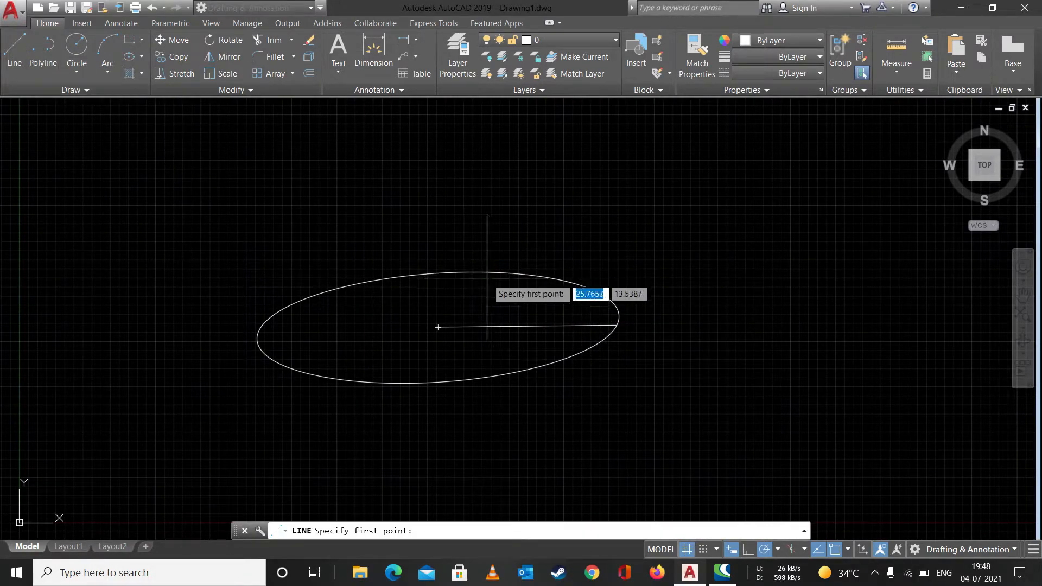
left_click(437, 327)
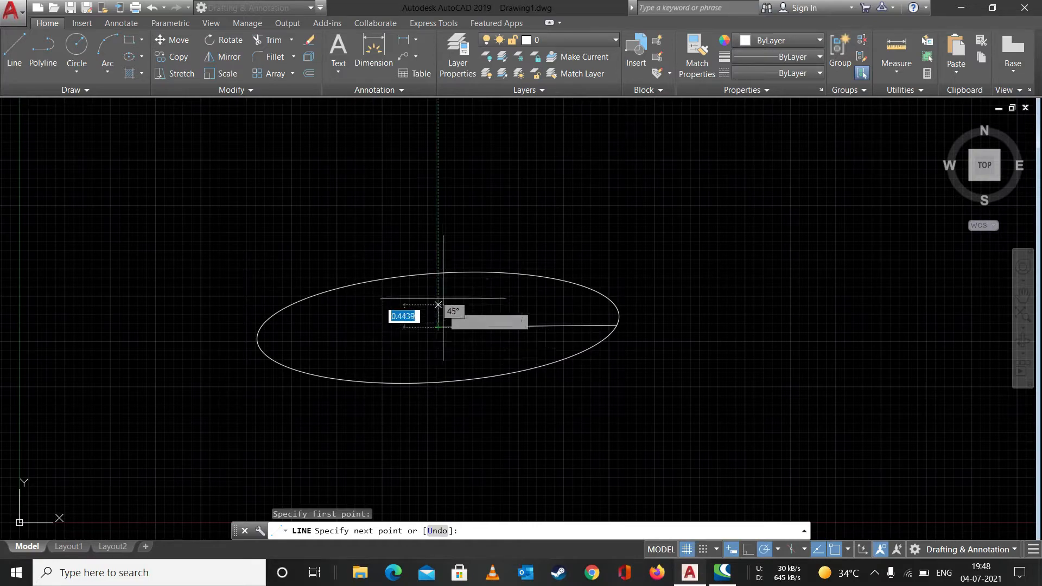
left_click(434, 273)
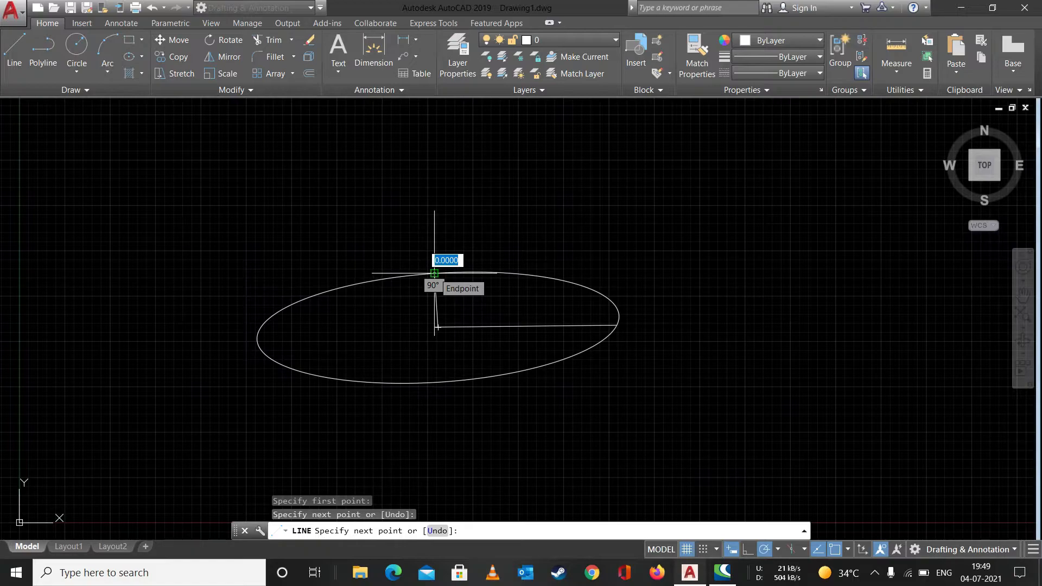
key("Escape")
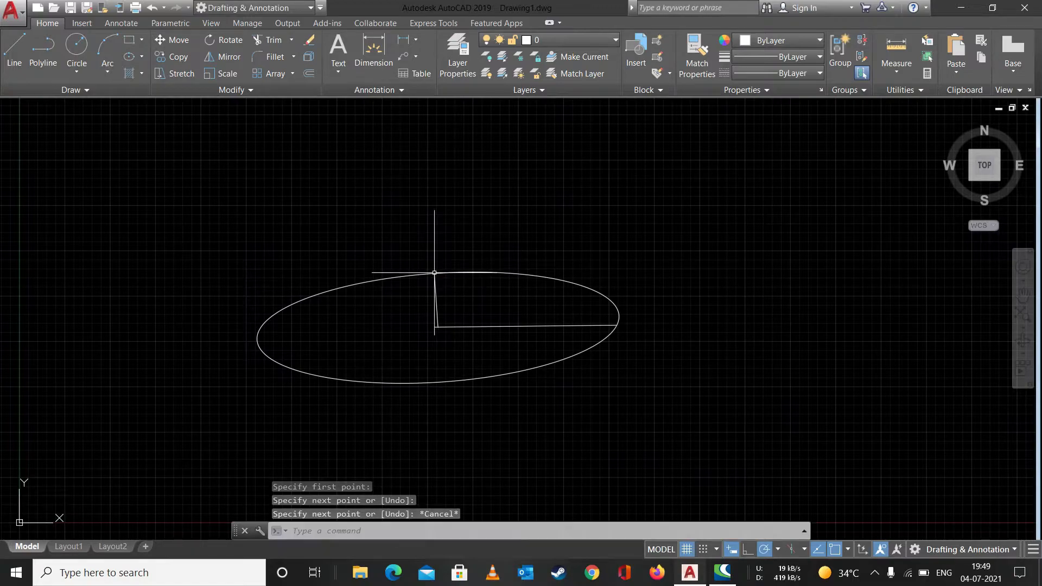
- Erase the ellipse together with both lines inside it
left_click(701, 246)
left_click_drag(701, 246, 214, 221)
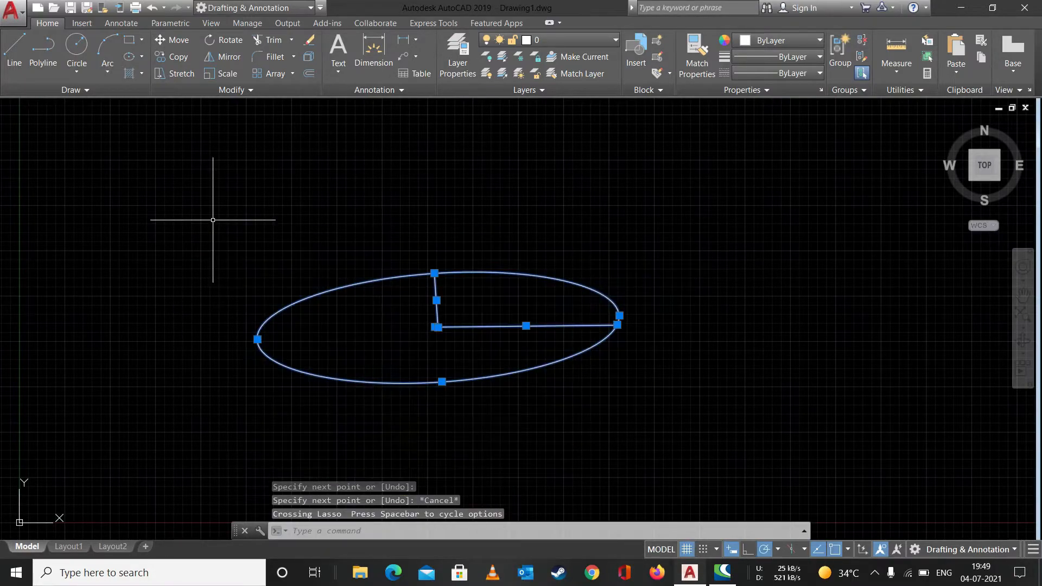
key("Delete")
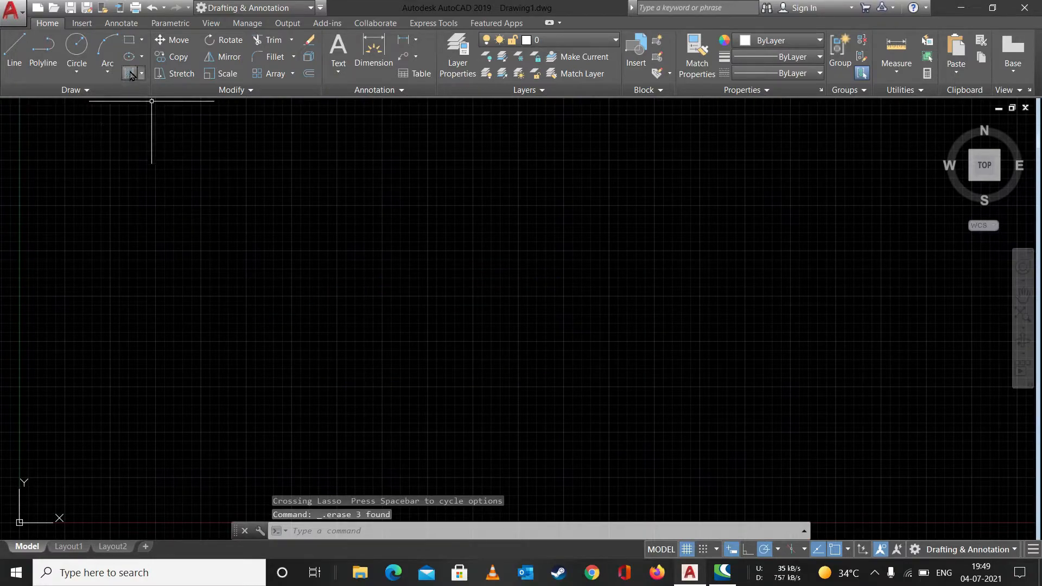
- Draw an ellipse with the Axis, End method, using a horizontal first axis of 15 and a distance of 10 to the other axis
left_click(142, 57)
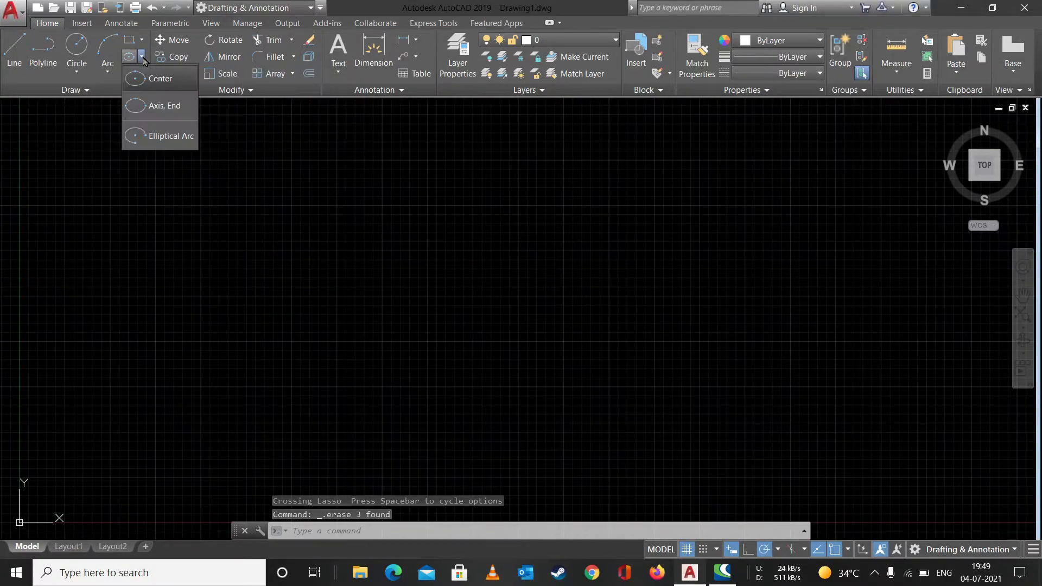
left_click(158, 106)
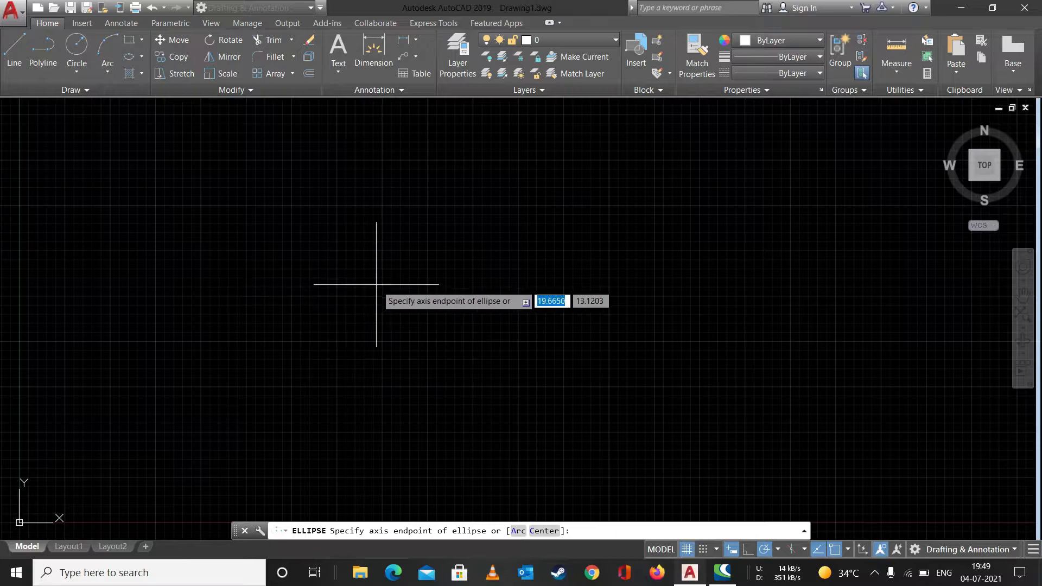
left_click(364, 319)
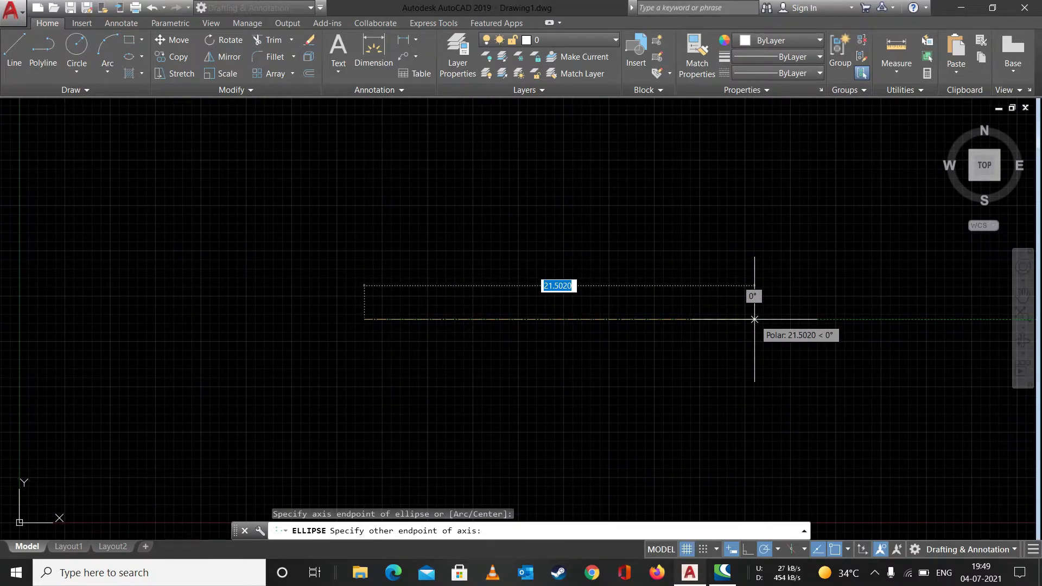
type("15")
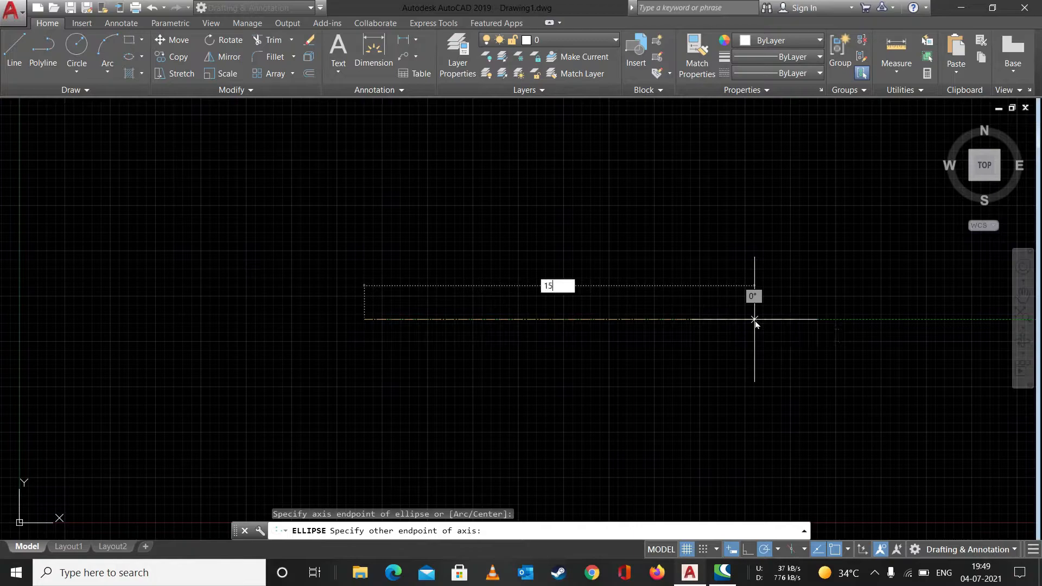
key("Return")
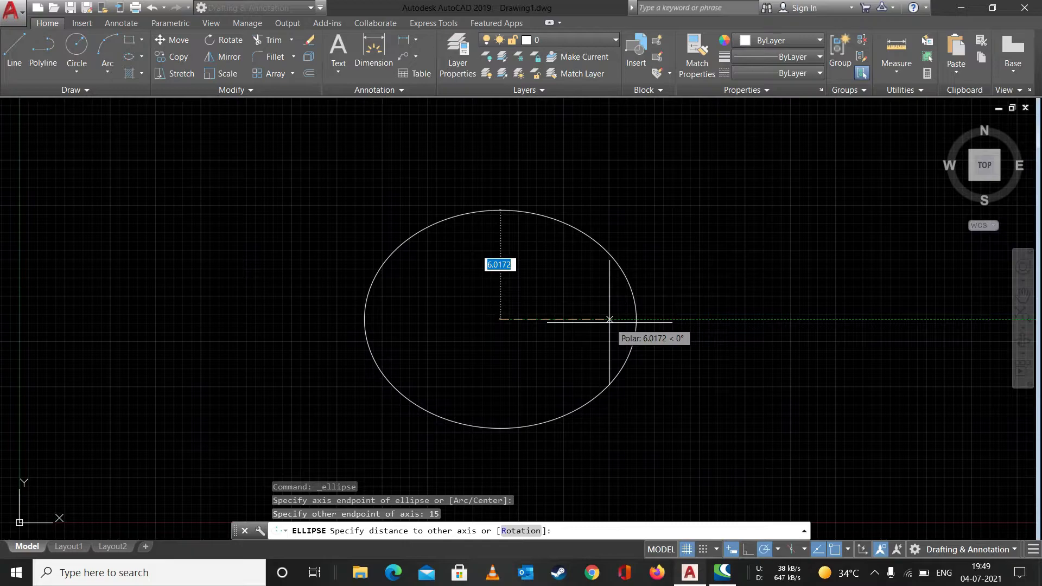
type("10")
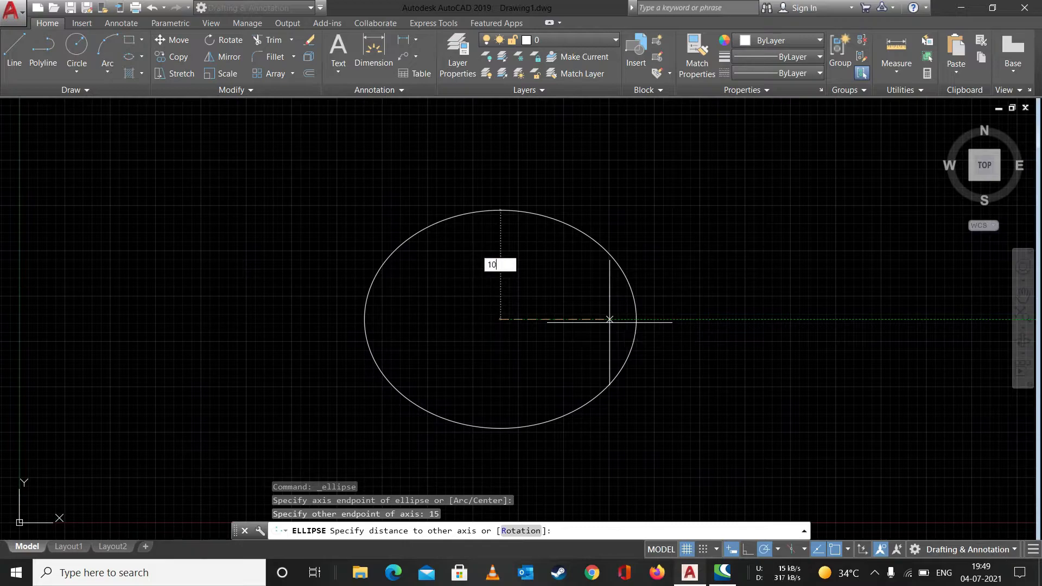
key("Return")
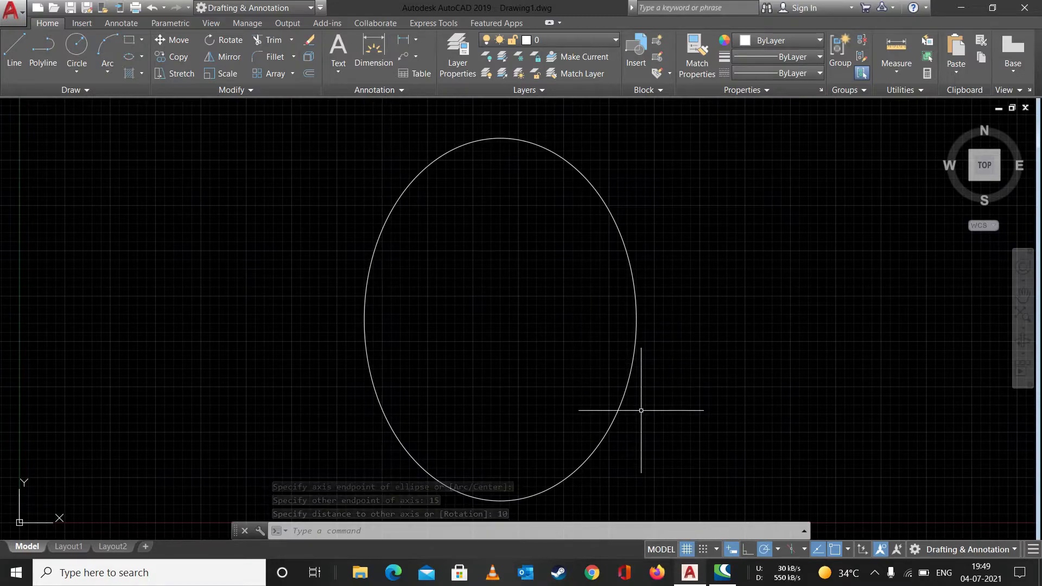
- Erase the upright ellipse from the drawing
mouse_move(672, 303)
left_mouse_down()
mouse_move(472, 335)
mouse_move(337, 312)
left_mouse_up()
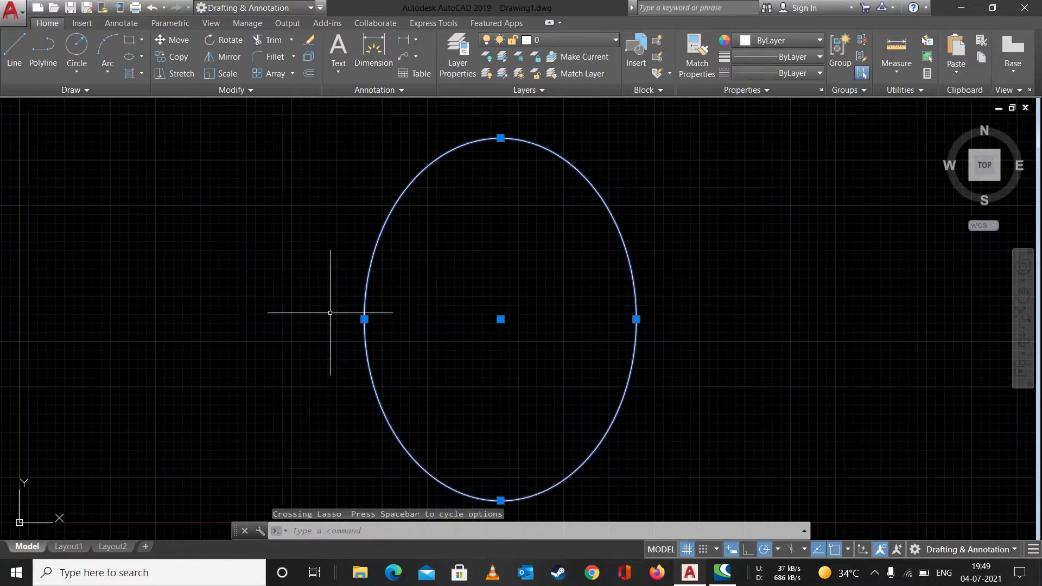
key("Delete")
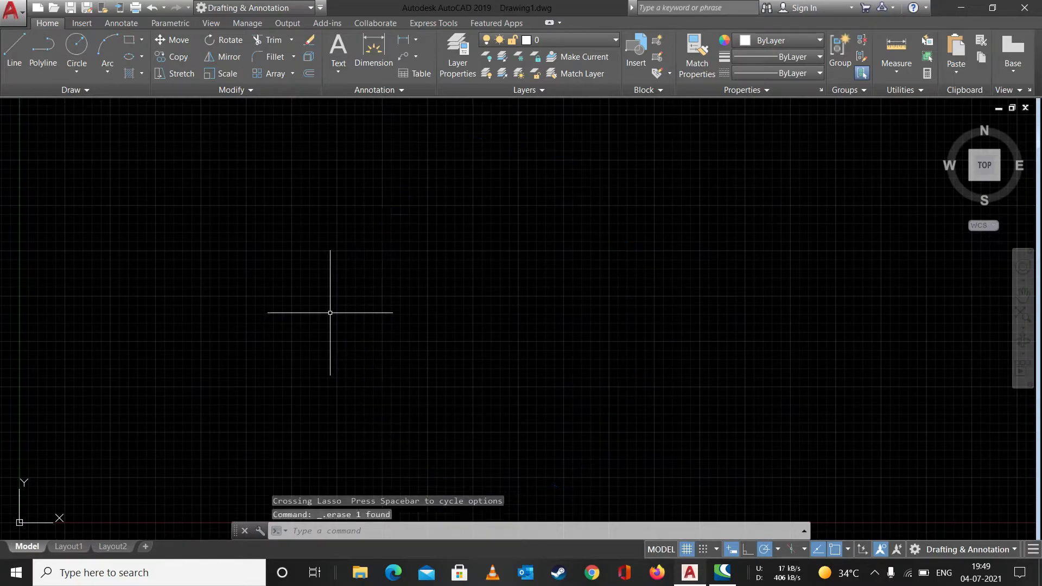
- Draw an elliptical arc with a horizontal first axis, about 9.3 to the other axis, sweeping over the top from upper right to upper left
left_click(142, 57)
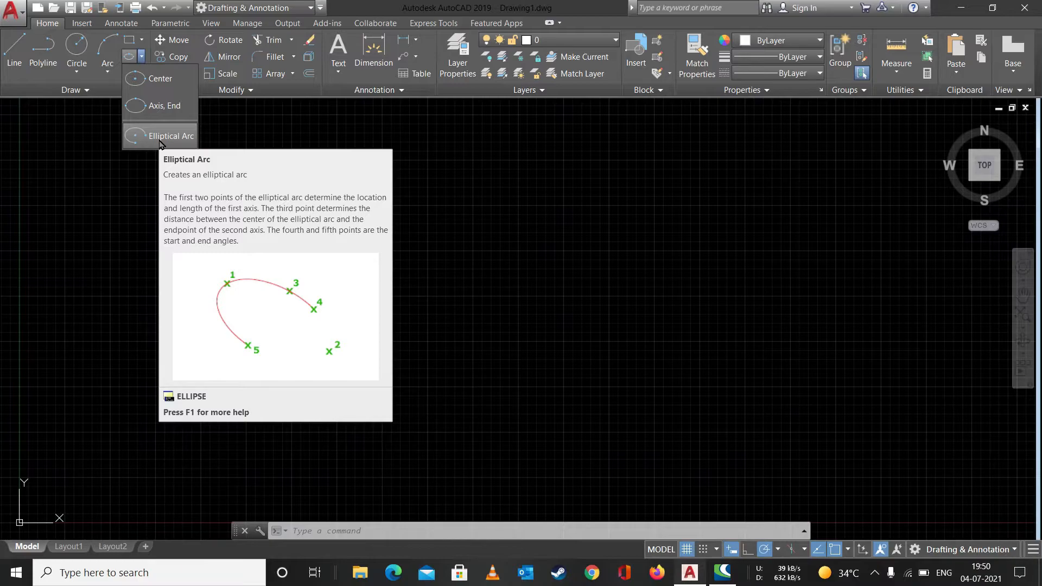
left_click(160, 143)
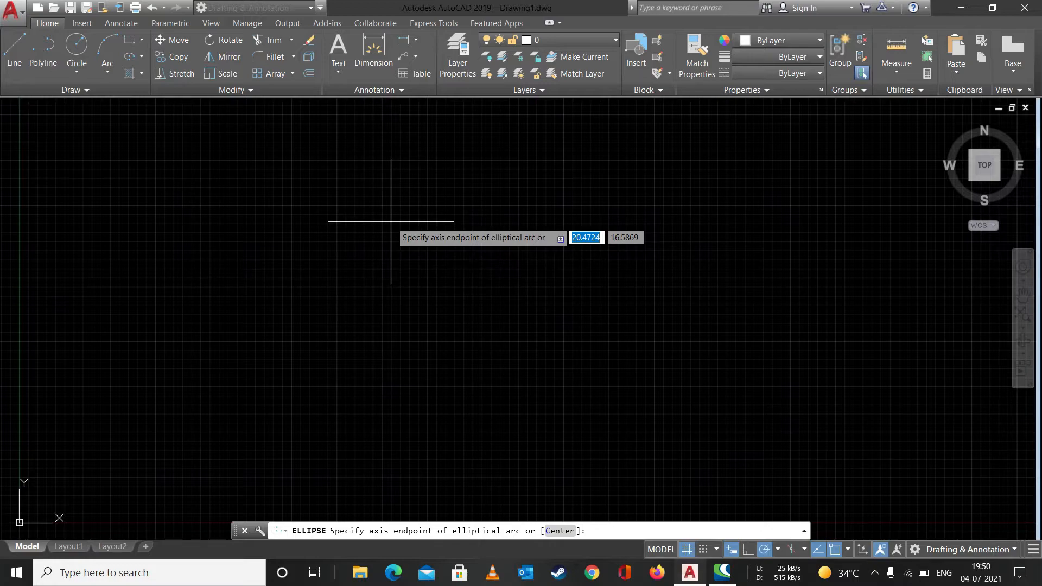
left_click(361, 314)
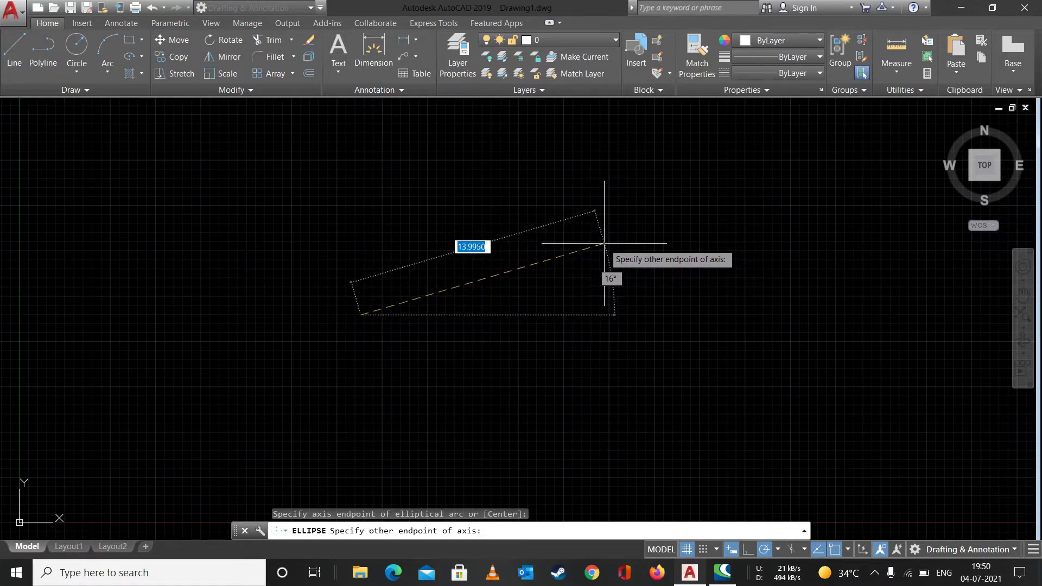
left_click(720, 315)
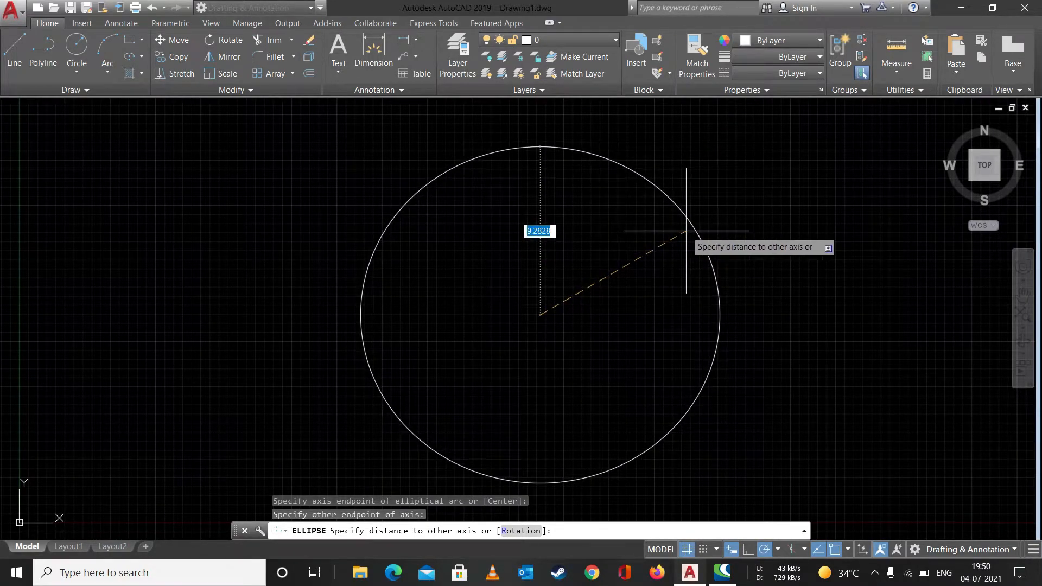
left_click(684, 228)
left_click(696, 229)
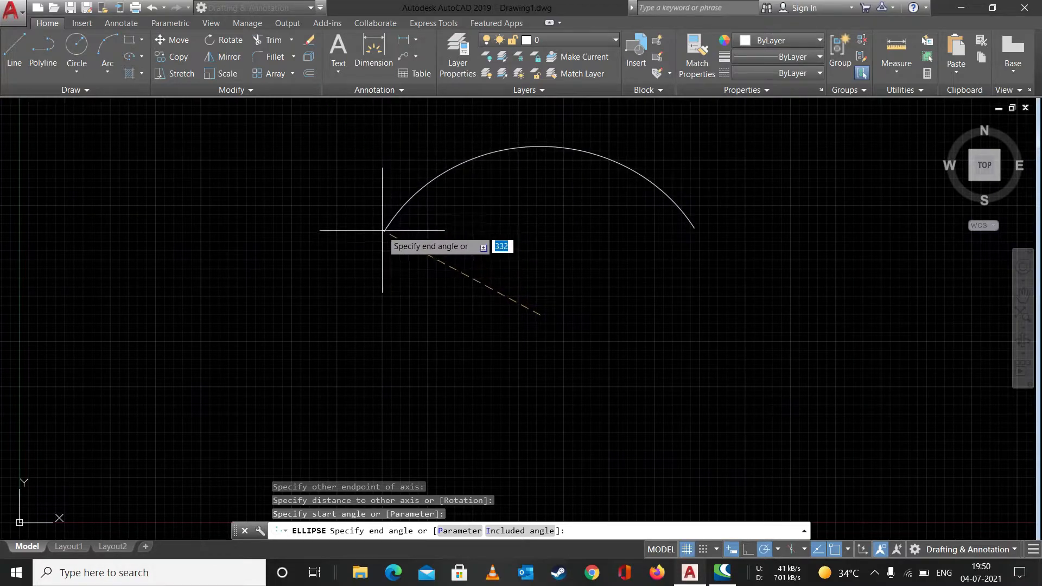
left_click(363, 262)
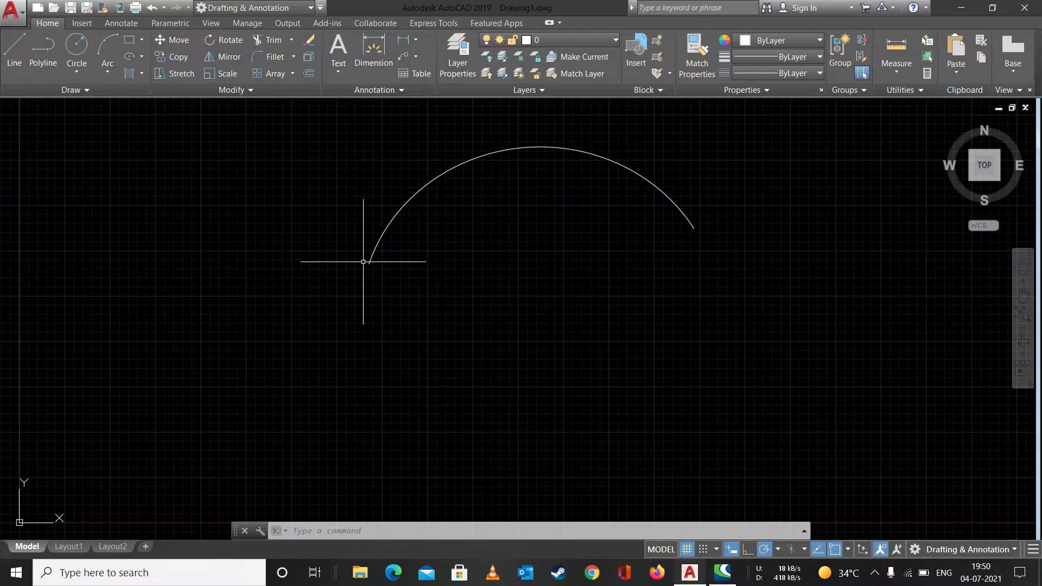
- Erase the elliptical arc from the drawing
left_click(442, 175)
key("Delete")
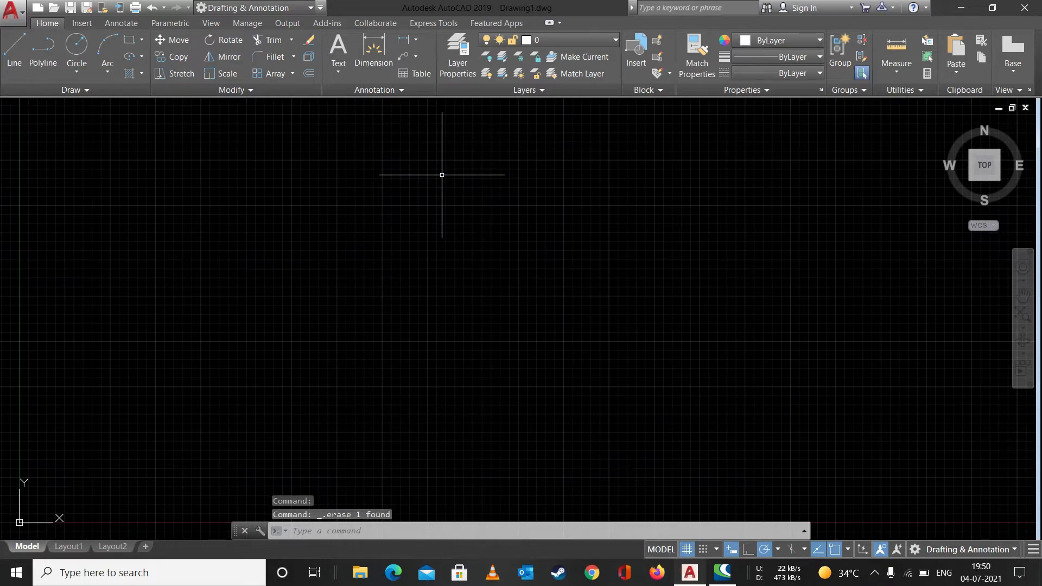
- Try to draw a wavy spline loop with Spline Fit, placing ten fit points and ending back at the start point
left_click(105, 90)
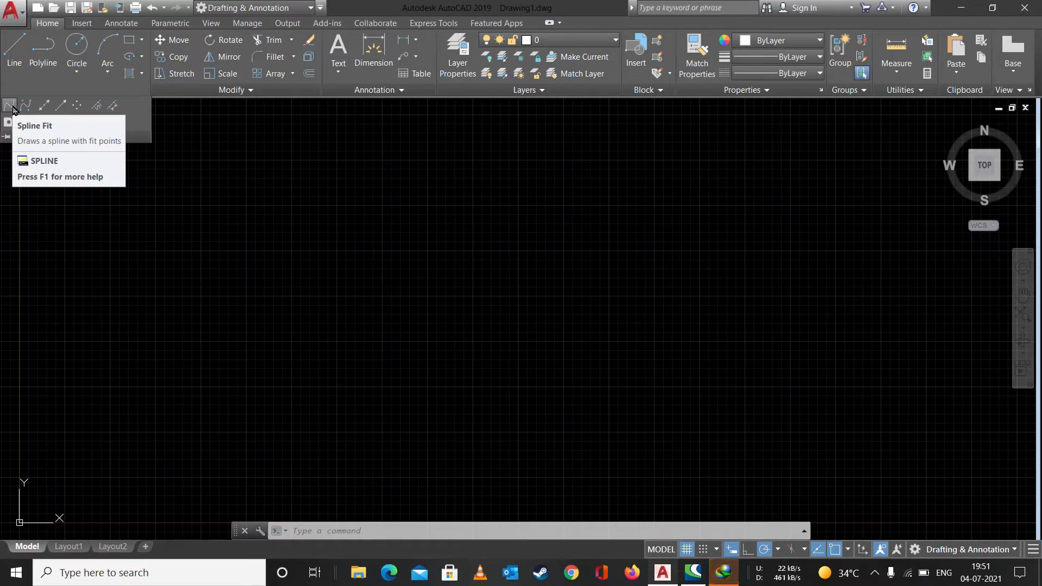
left_click(10, 106)
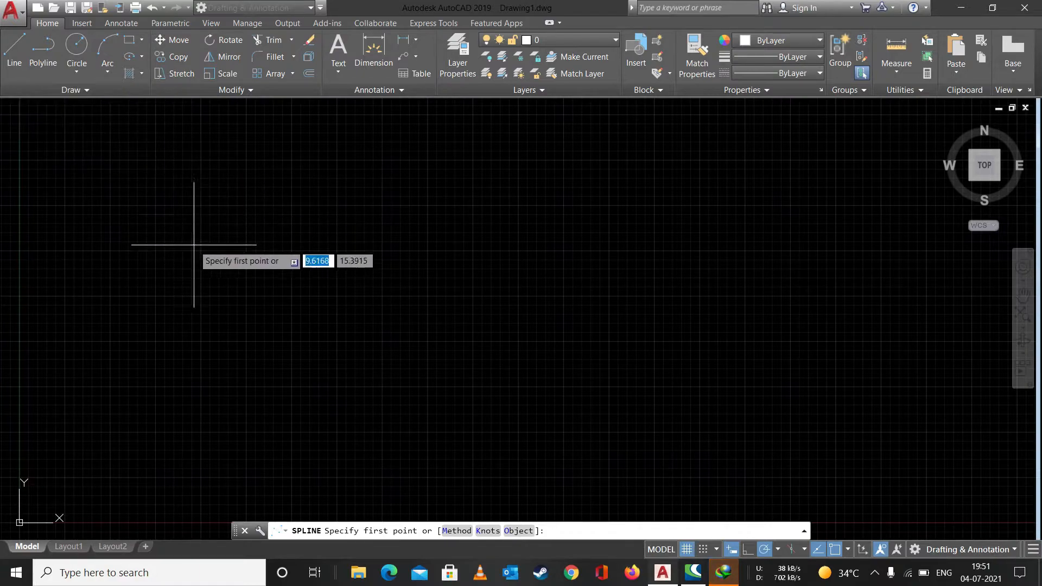
left_click(242, 339)
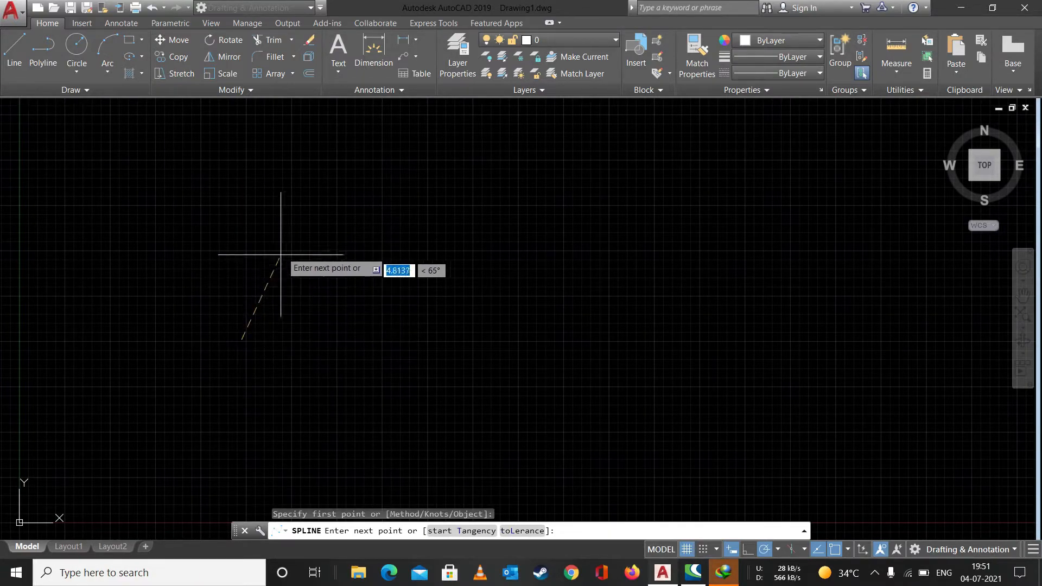
left_click(314, 229)
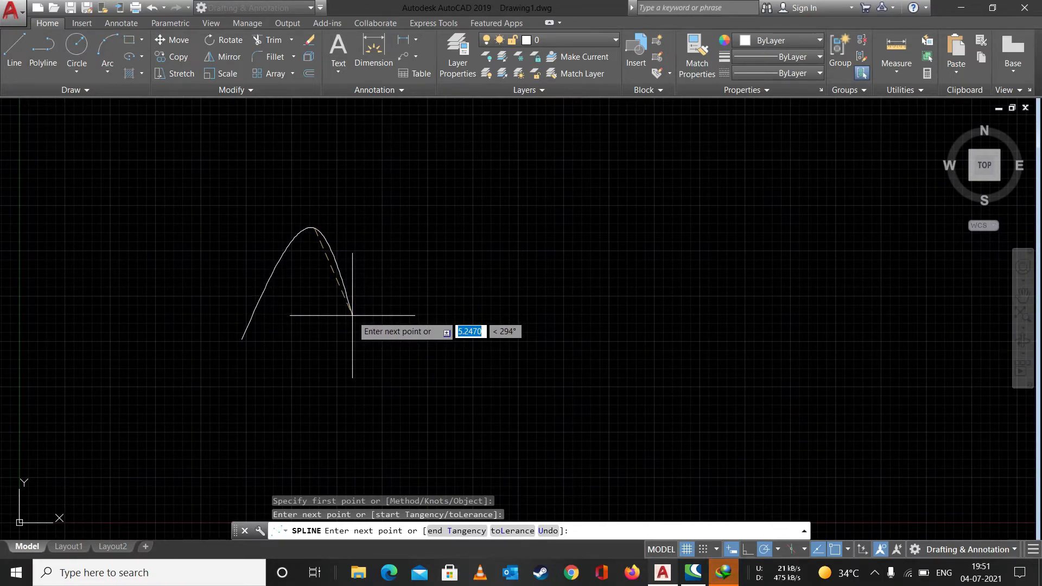
left_click(353, 315)
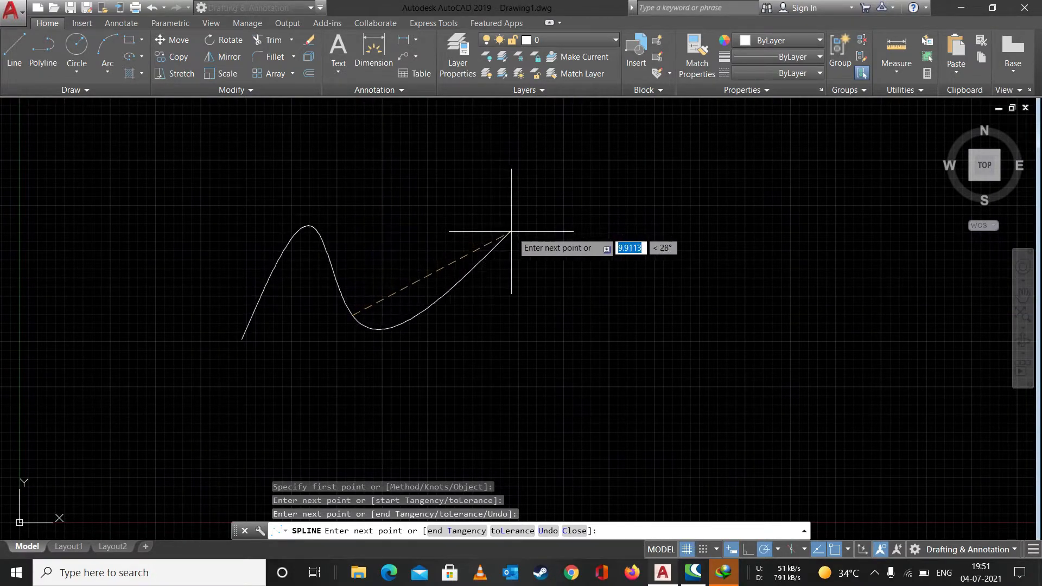
left_click(533, 245)
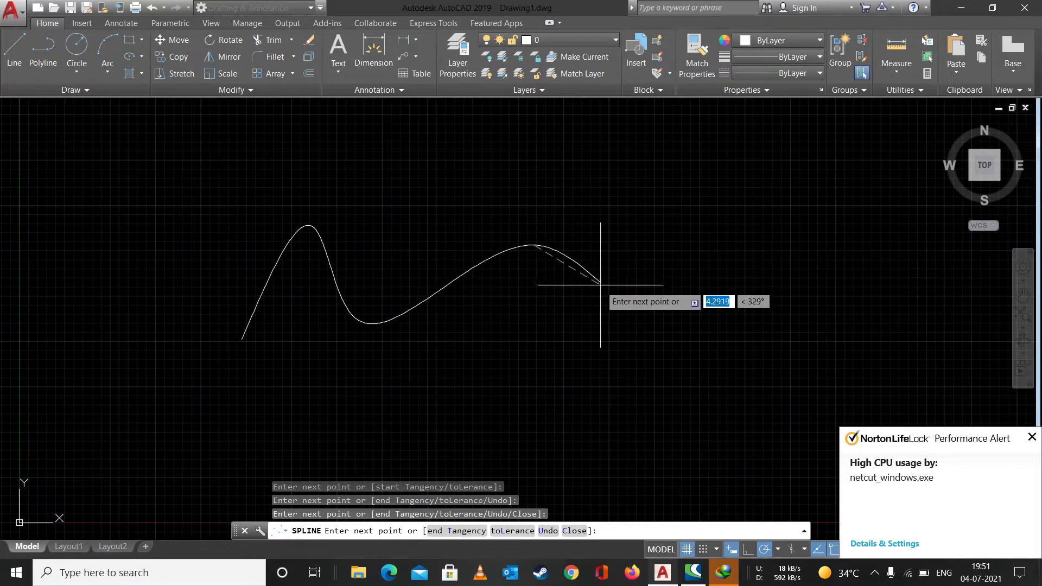
left_click(594, 346)
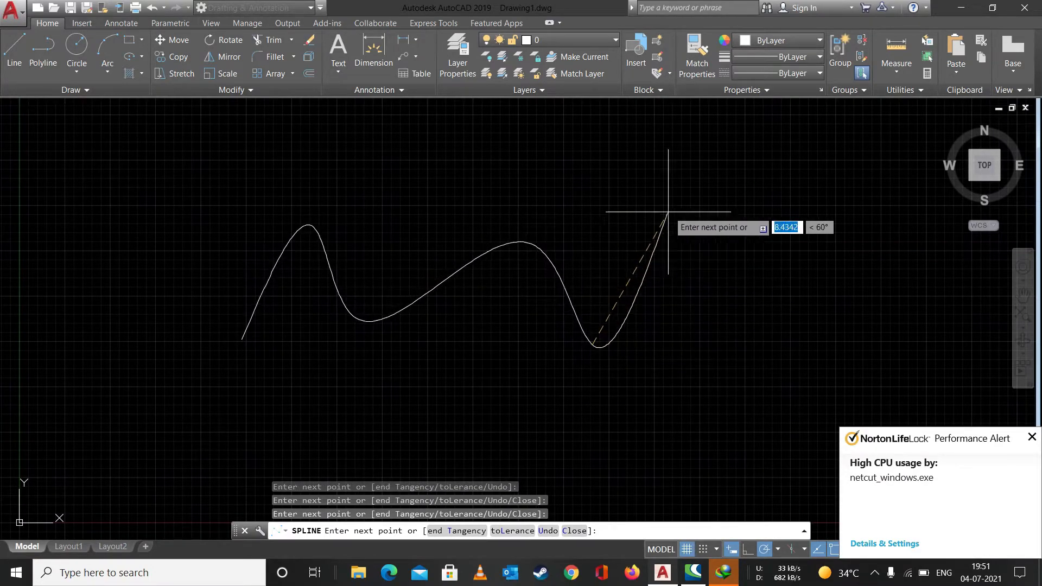
left_click(684, 195)
left_click(705, 395)
left_click(426, 375)
left_click(280, 458)
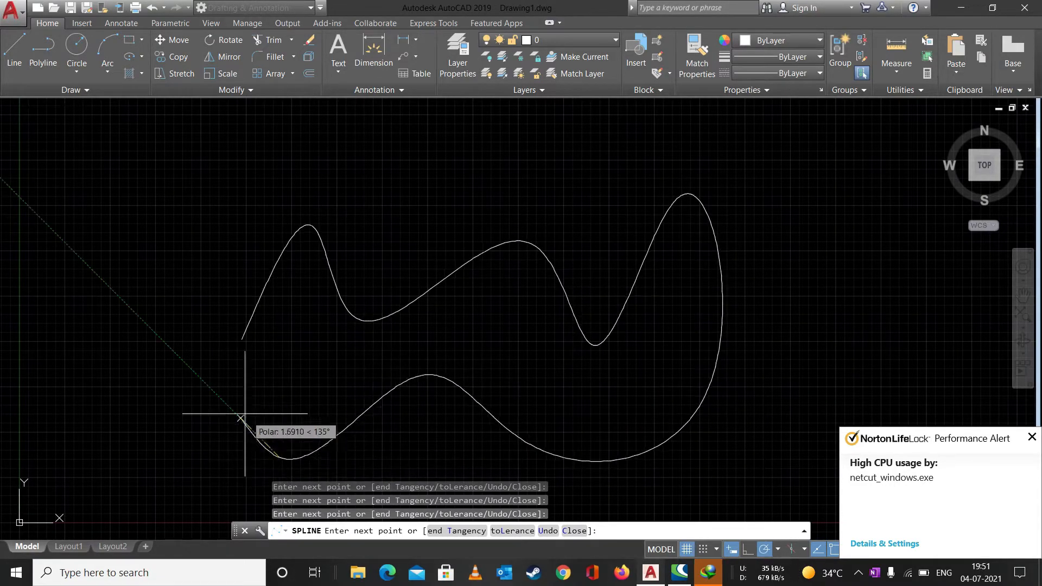
left_click(241, 340)
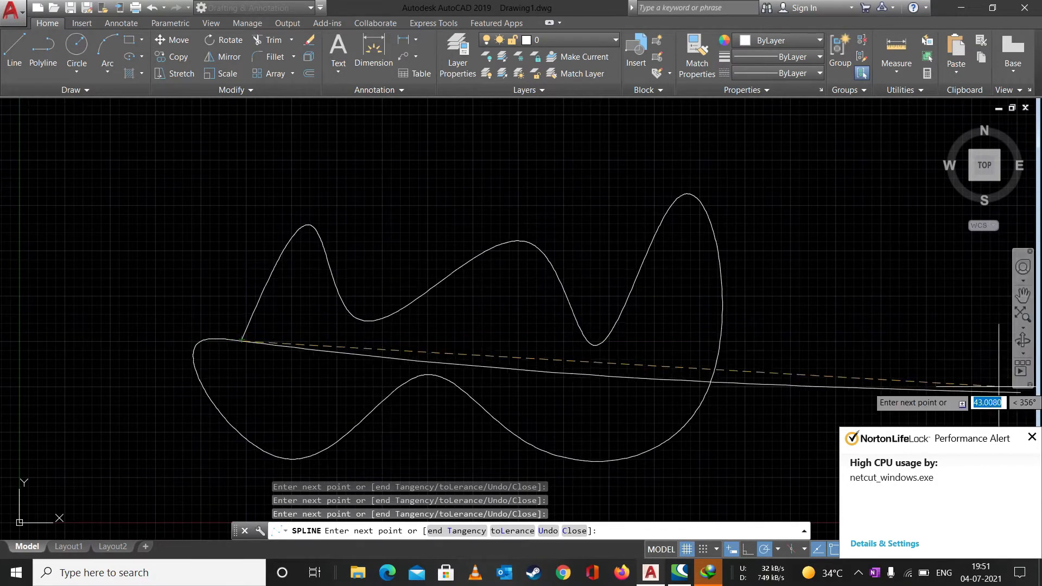
key("Escape")
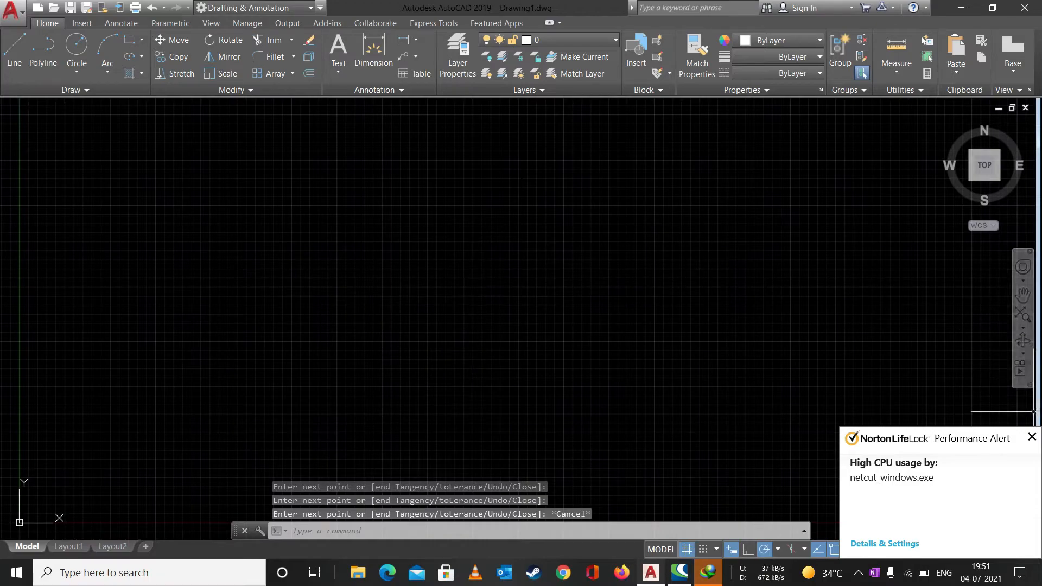
- Dismiss the performance alert and try a second Spline Fit curve, with three tall waves and a lower return past its start point
left_click(1032, 437)
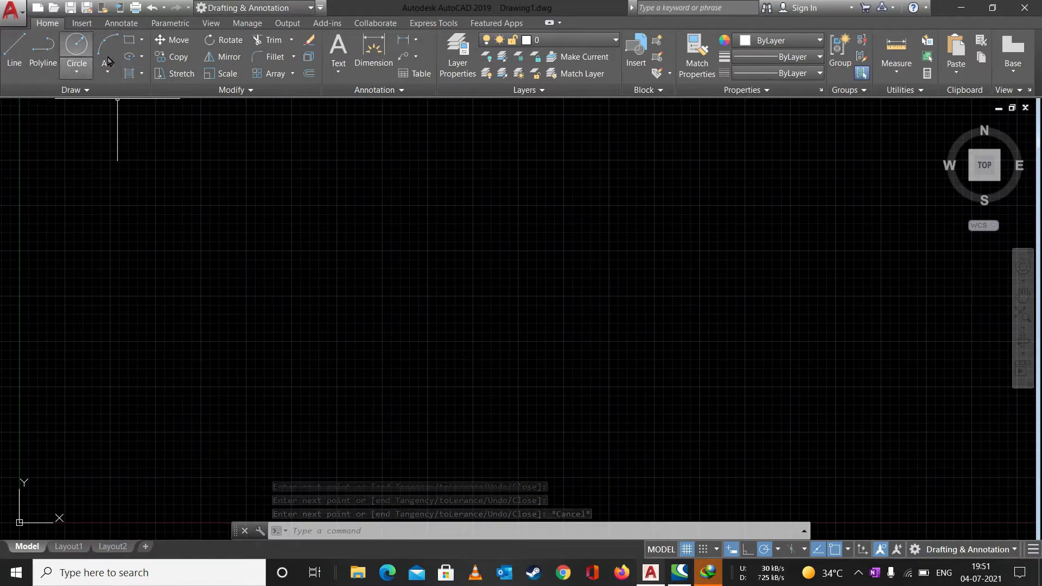
left_click(71, 90)
left_click(3, 108)
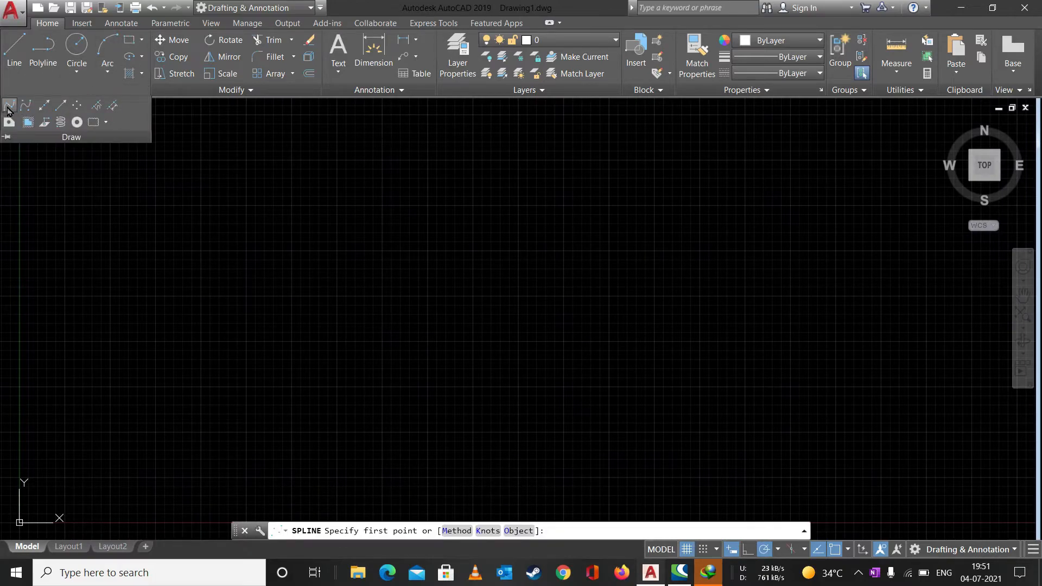
left_click(216, 364)
left_click(271, 210)
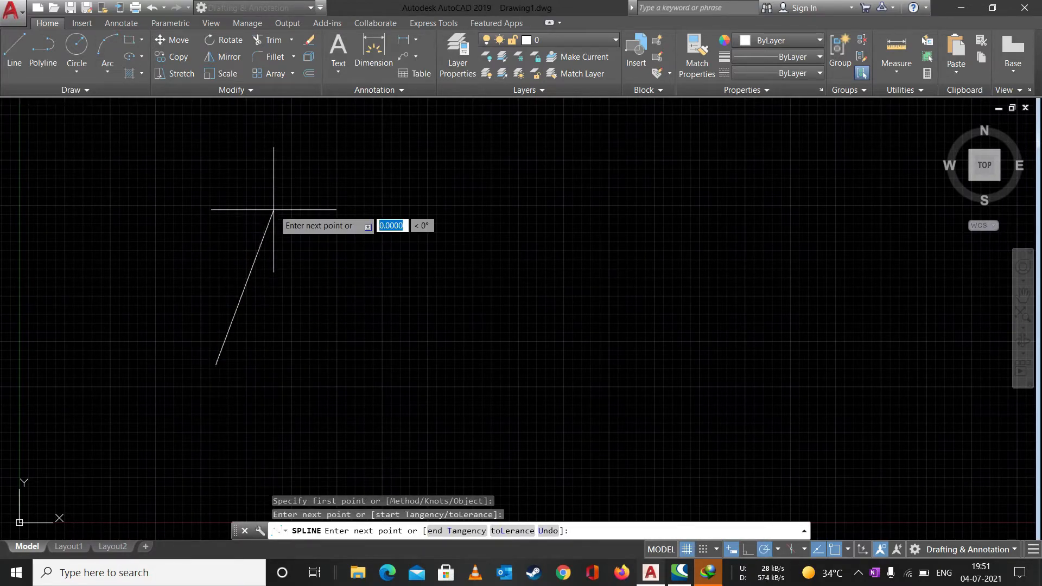
left_click(346, 351)
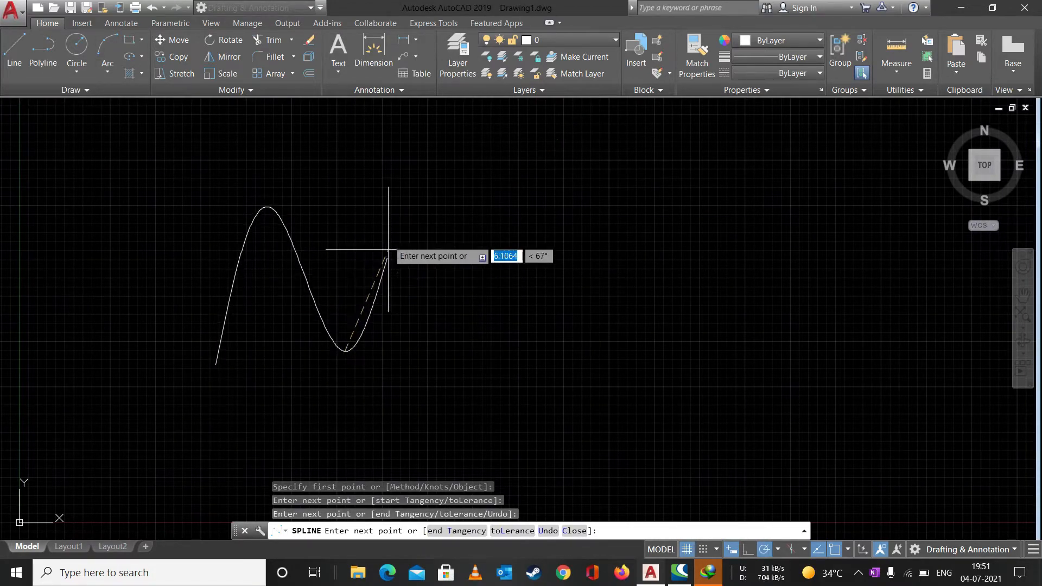
left_click(410, 188)
left_click(516, 340)
left_click(597, 194)
left_click(694, 351)
left_click(439, 418)
left_click(300, 483)
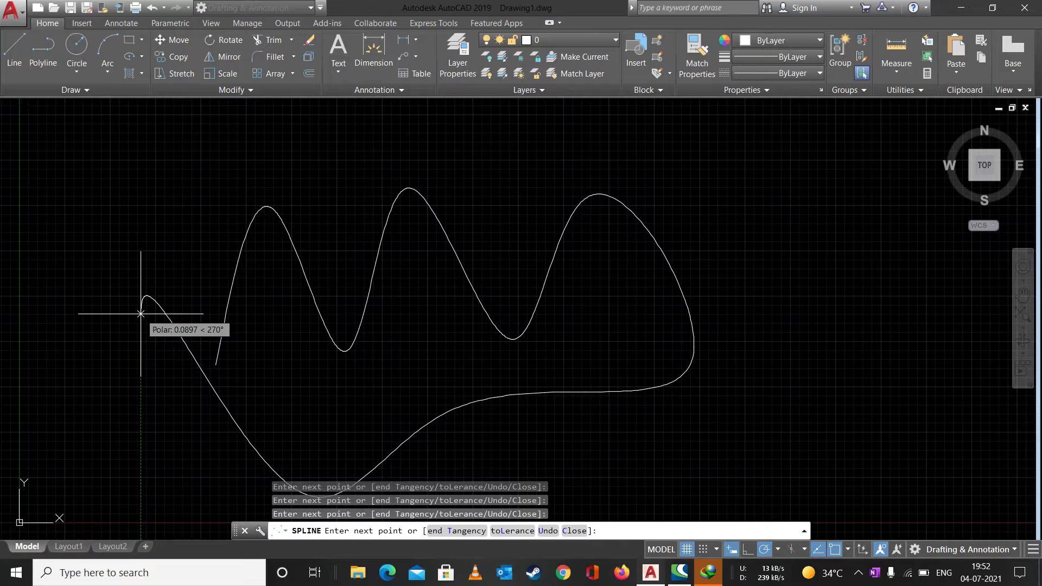
left_click(141, 314)
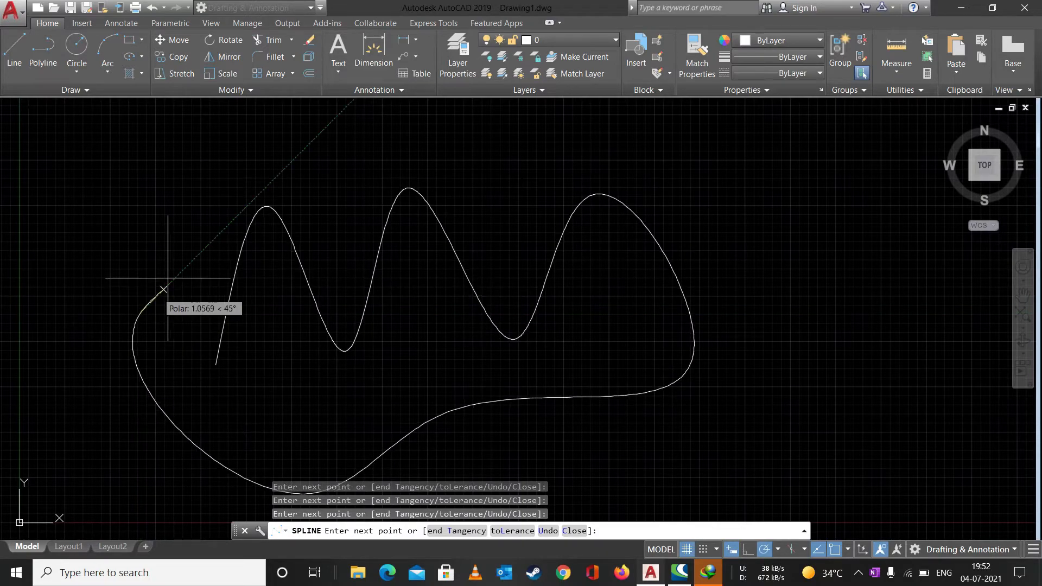
key("Escape")
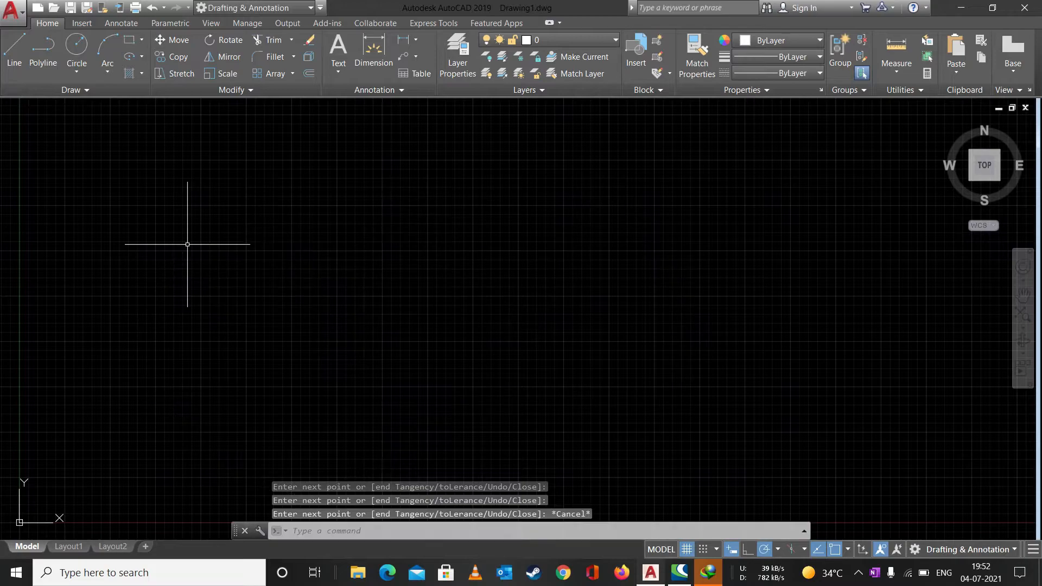
- Draw an open spline from eight control vertices, zigzagging rightward across the drawing and finally turning back down to the lower left
left_click(76, 90)
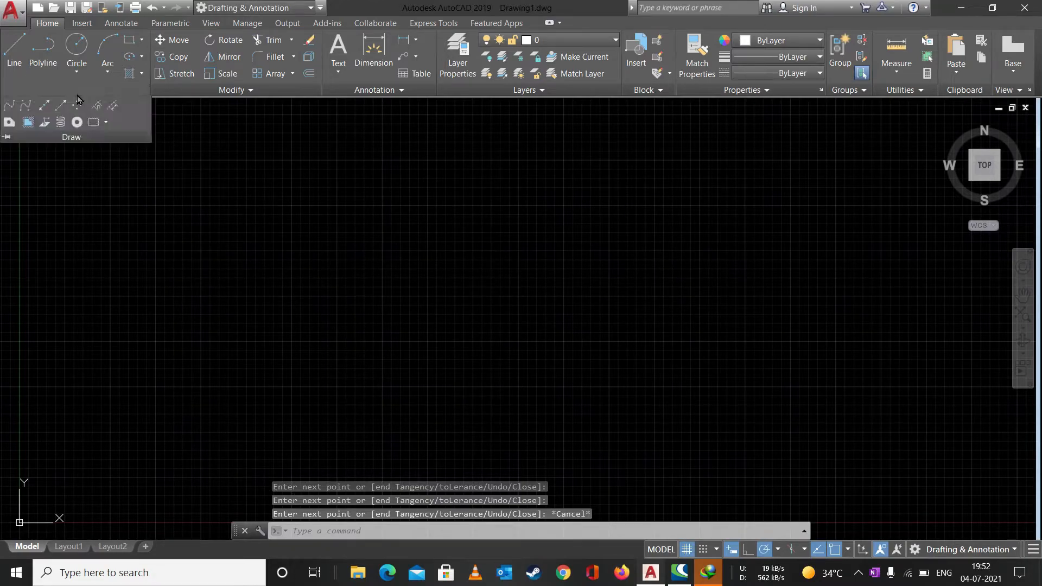
left_click(24, 109)
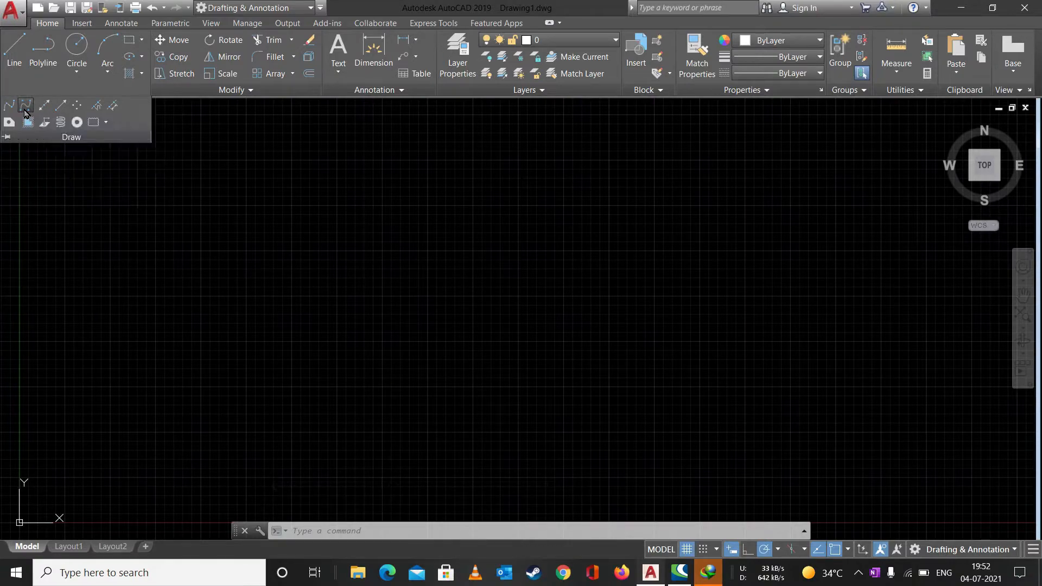
left_click(148, 320)
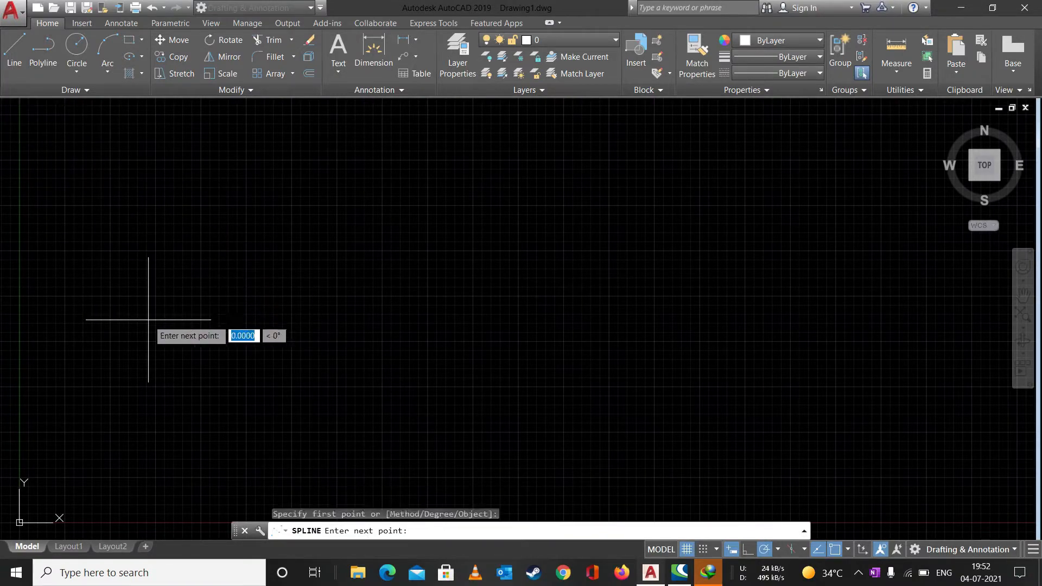
left_click(265, 206)
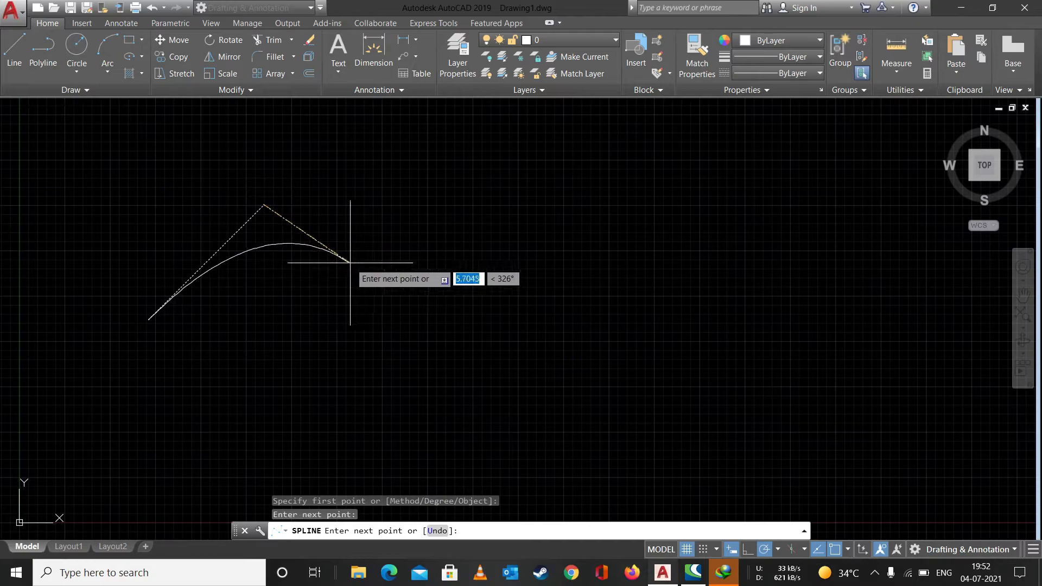
left_click(365, 274)
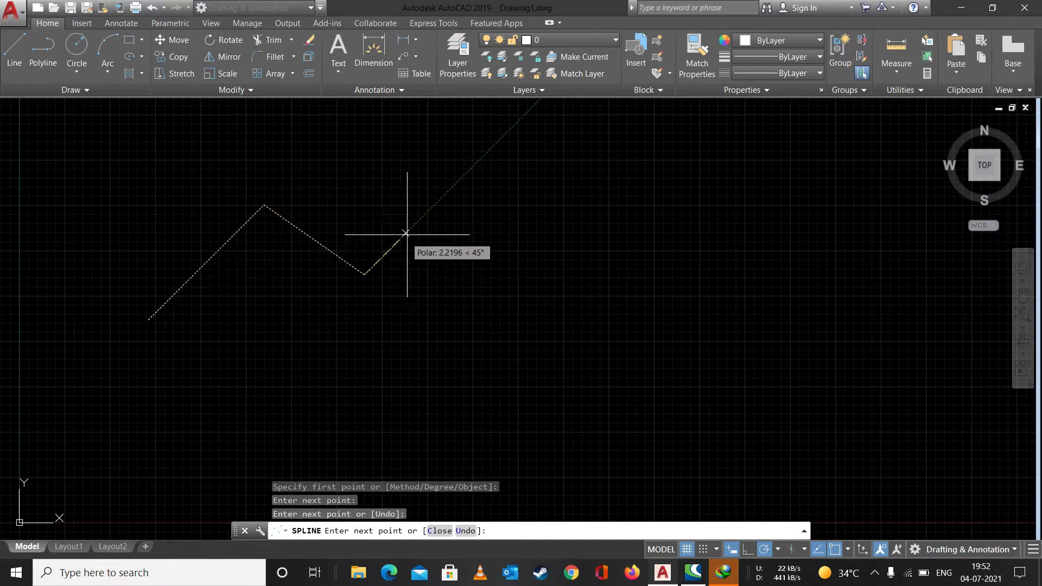
left_click(487, 185)
left_click(651, 249)
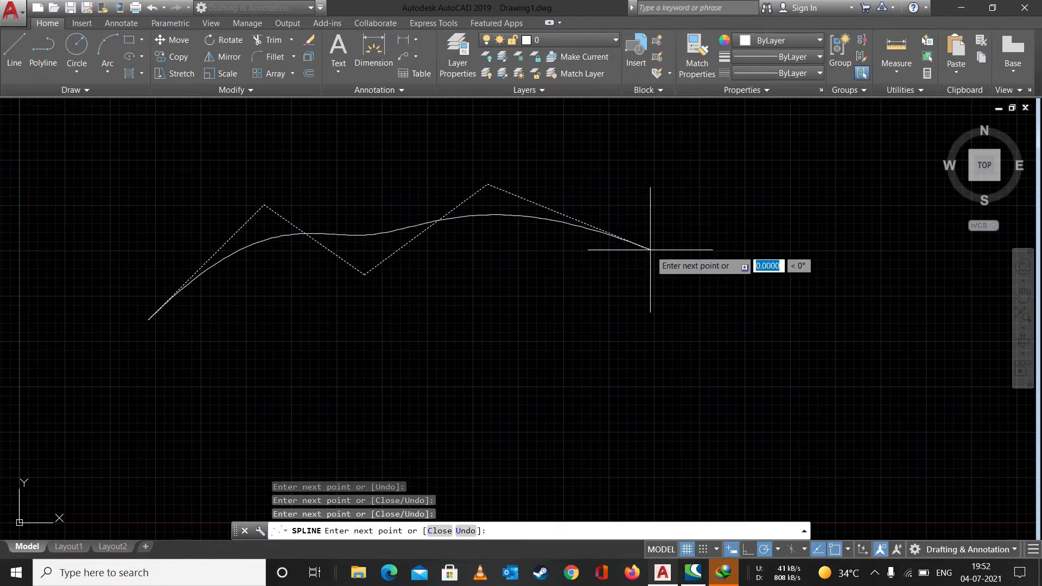
left_click(786, 168)
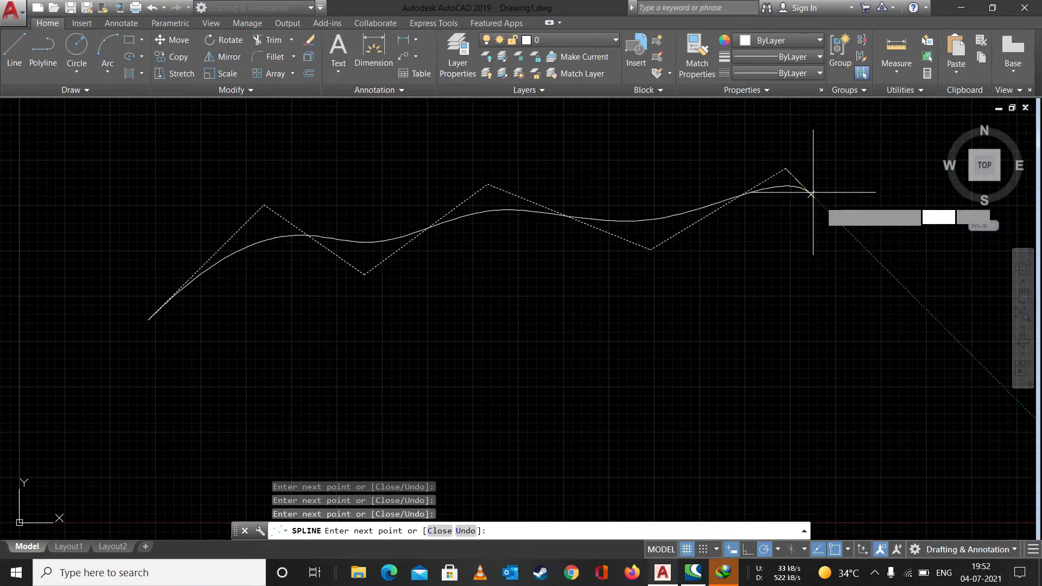
left_click(866, 249)
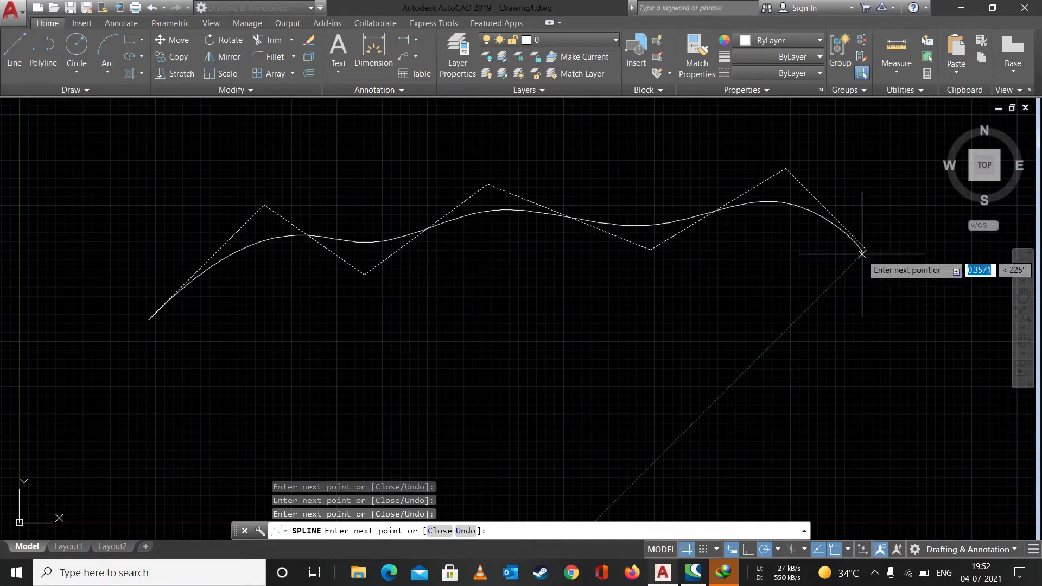
left_click(731, 388)
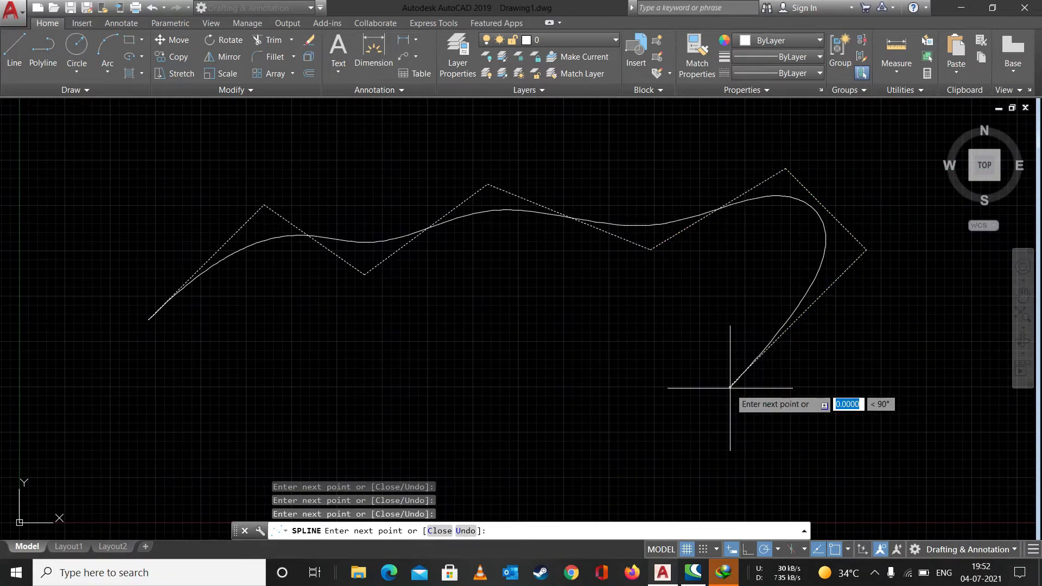
key("Return")
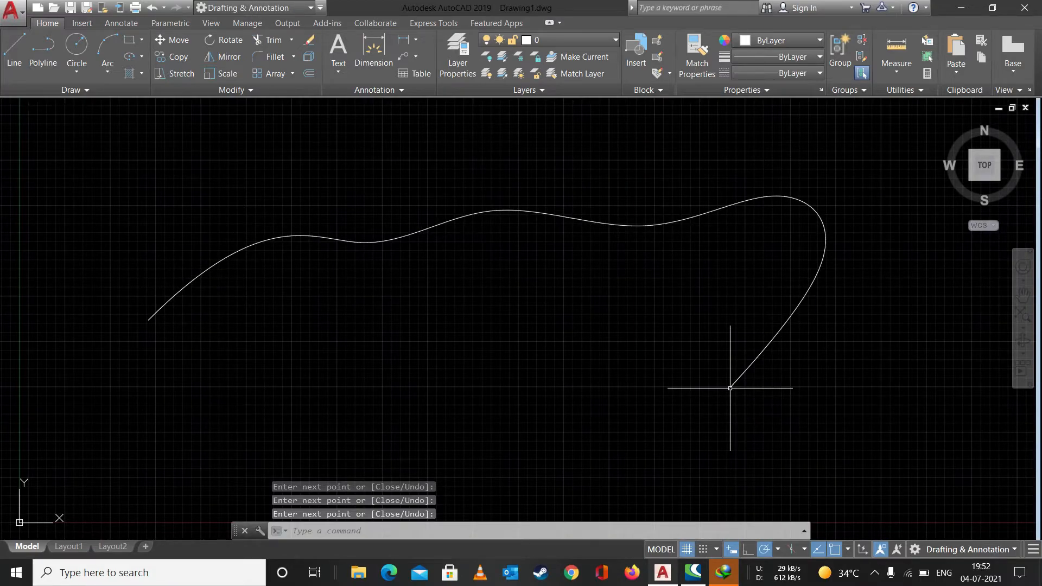
- Reshape the control-vertex spline by stretching its upper middle vertex up and left, and the low vertex beside it far downward
left_click(764, 352)
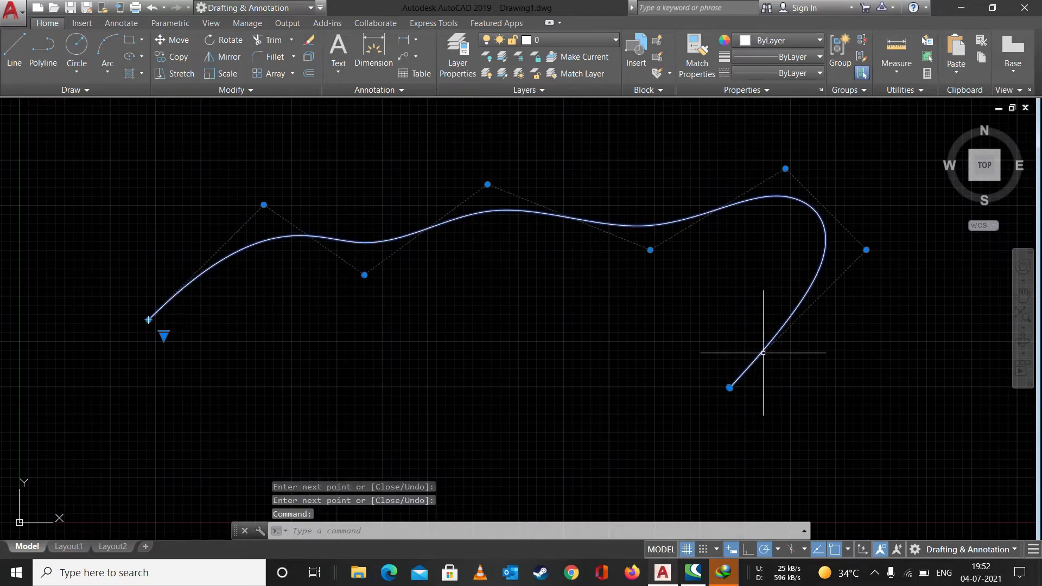
left_click(488, 185)
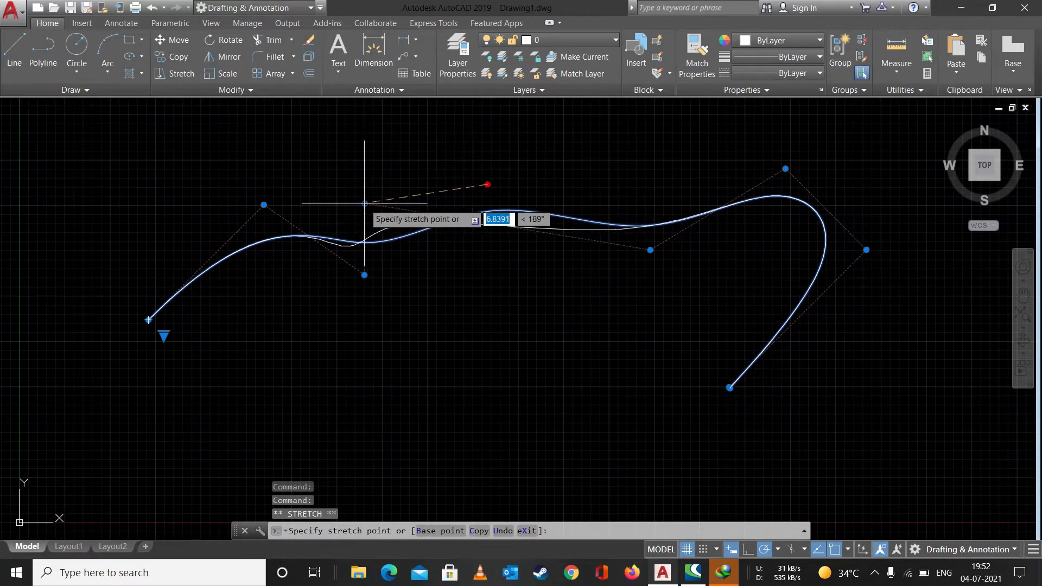
left_click(428, 125)
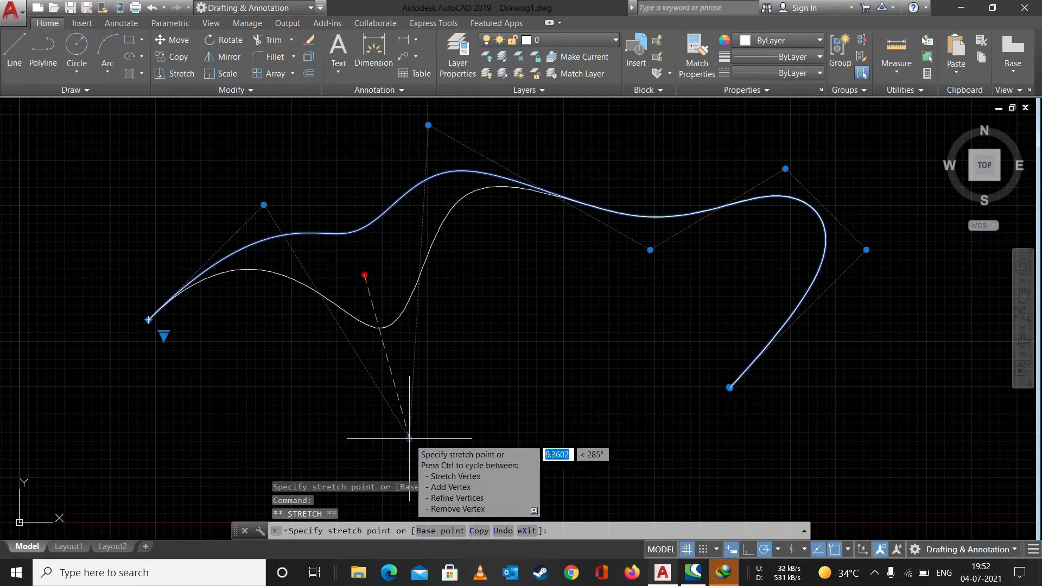
mouse_move(410, 439)
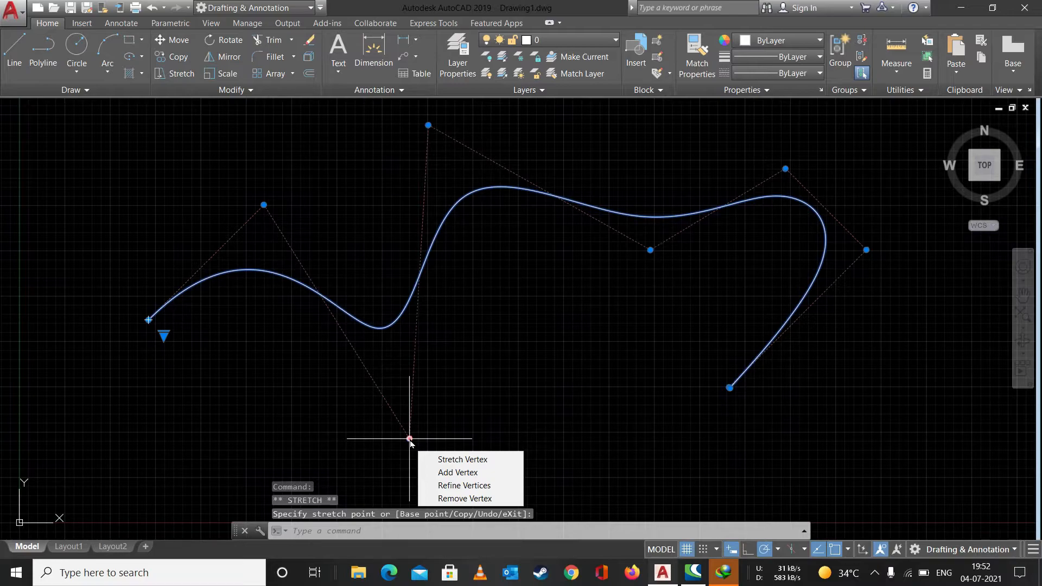
left_click(556, 330)
key("Escape")
key("Escape")
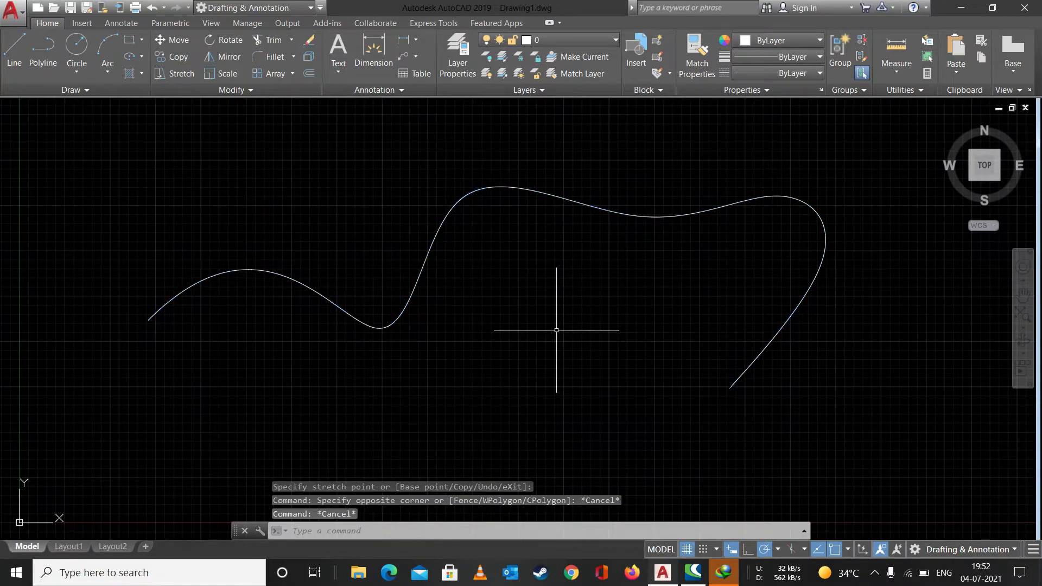
- Erase the reshaped spline from the drawing
left_click(561, 196)
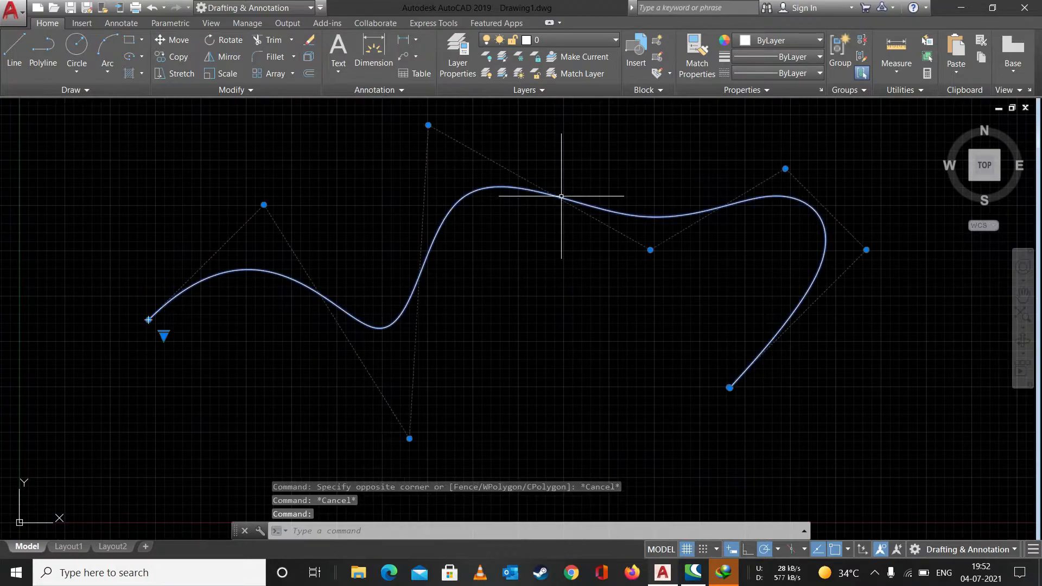
key("Delete")
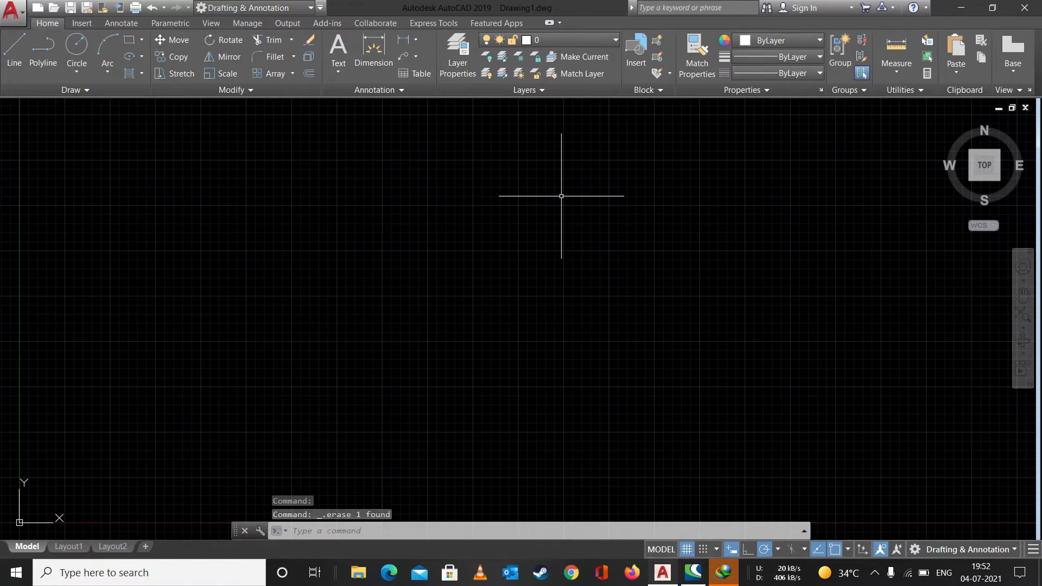
- Set the point display style to the plain plus sign using the PTYPE command
left_click(81, 89)
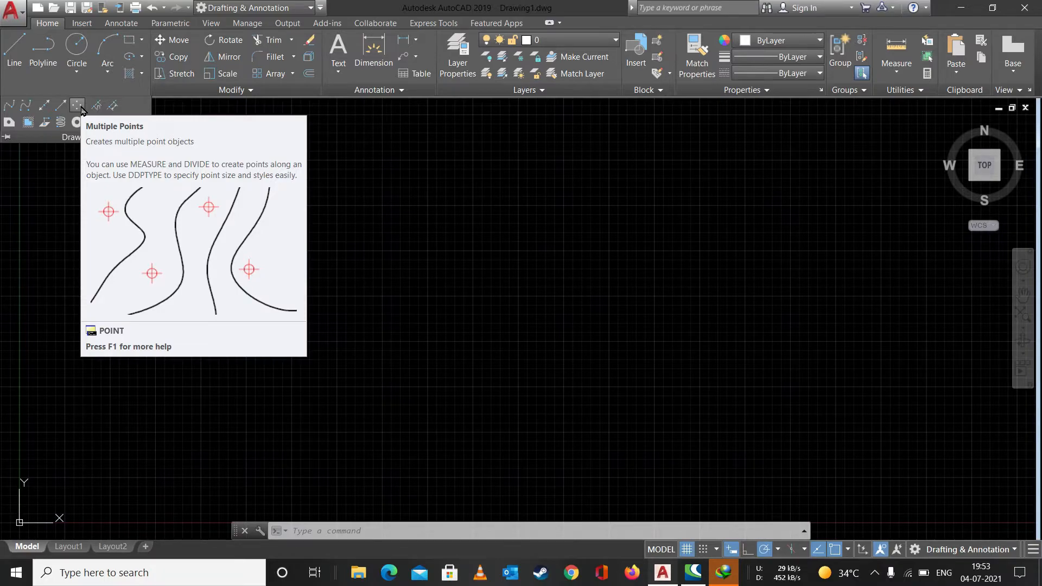
left_click(300, 314)
key("Escape")
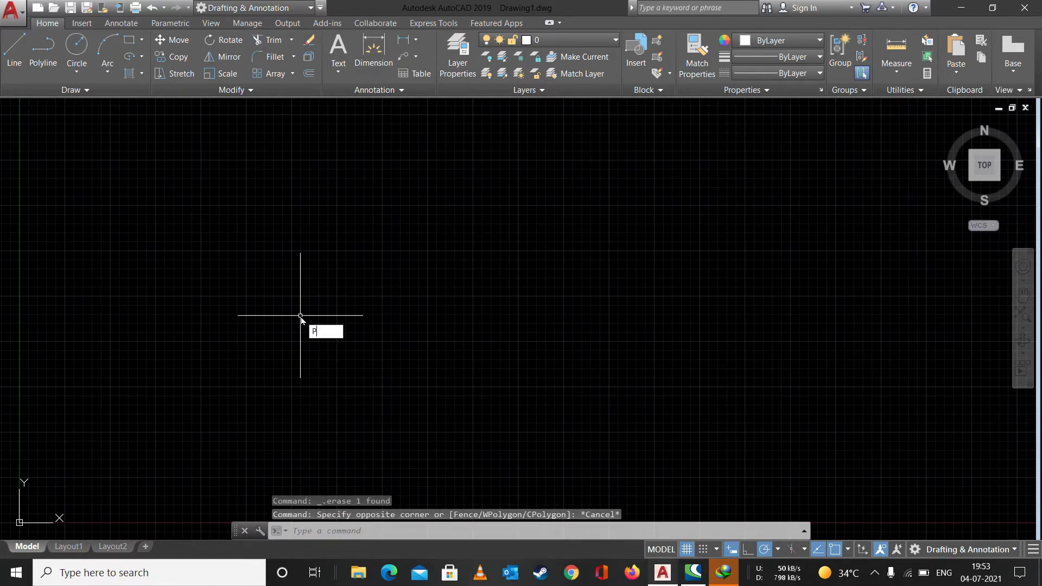
type("PT")
key("Return")
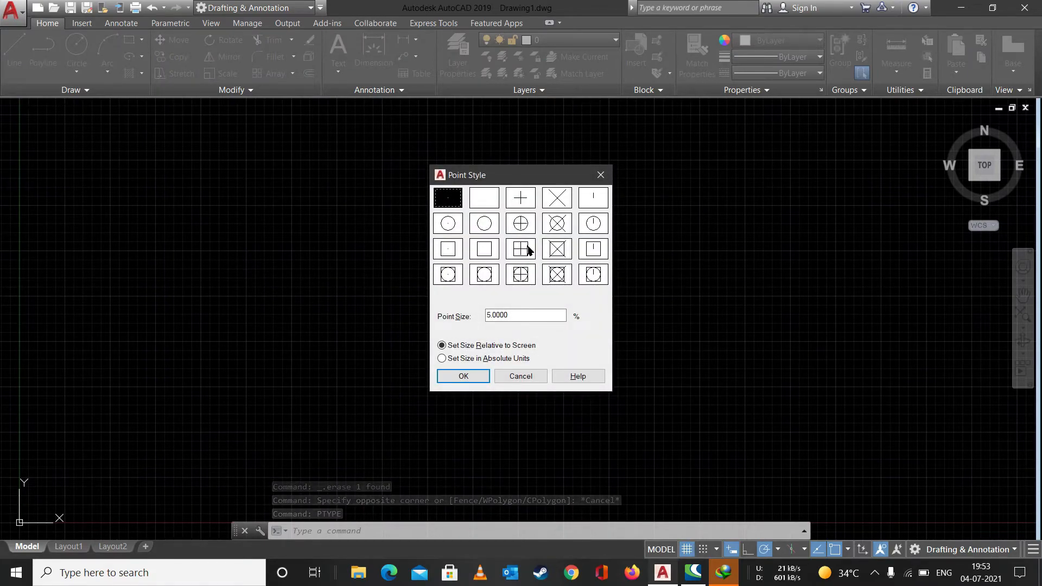
left_click(524, 205)
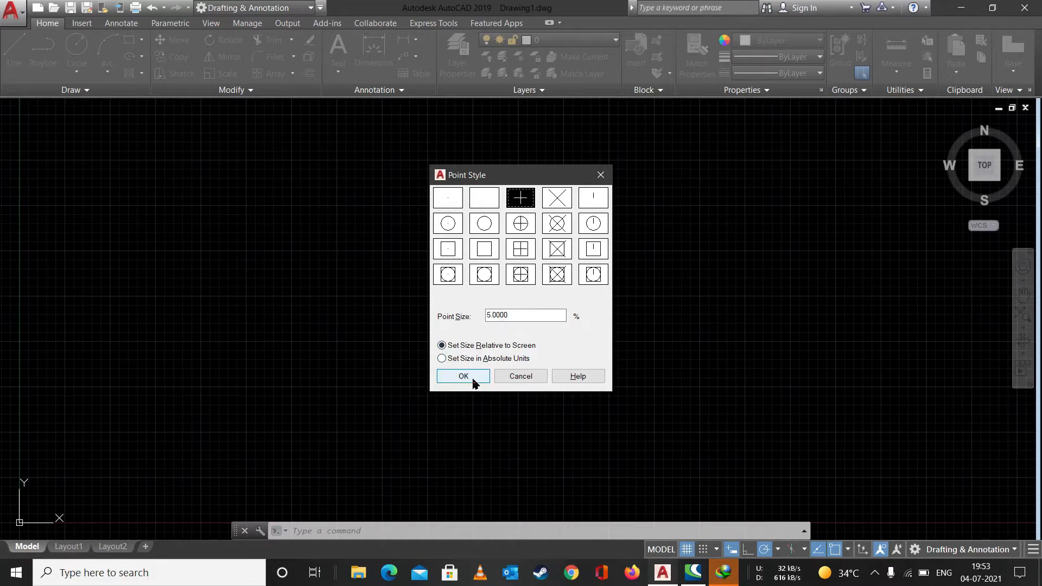
left_click(472, 380)
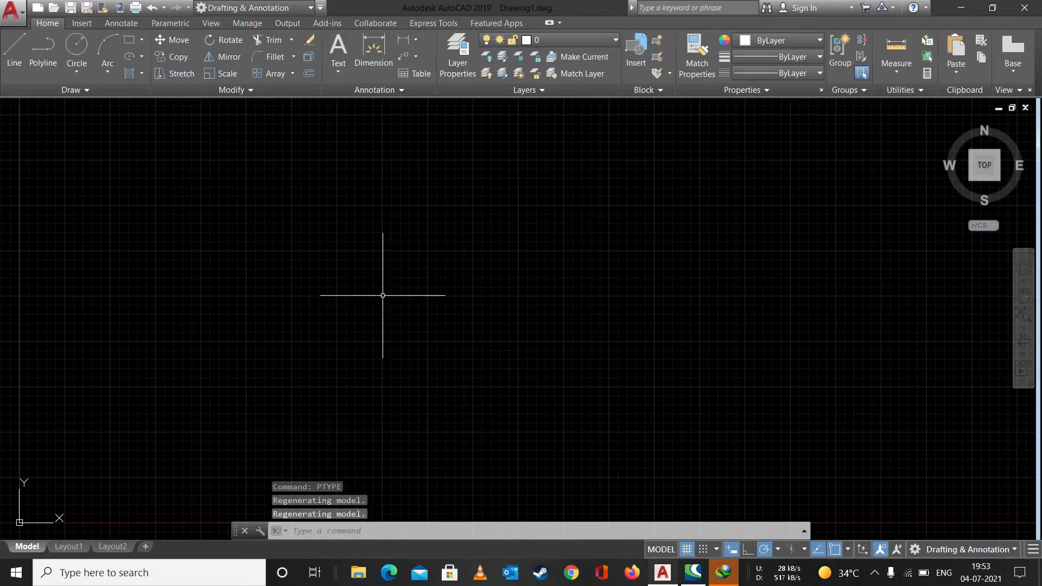
left_click(294, 221)
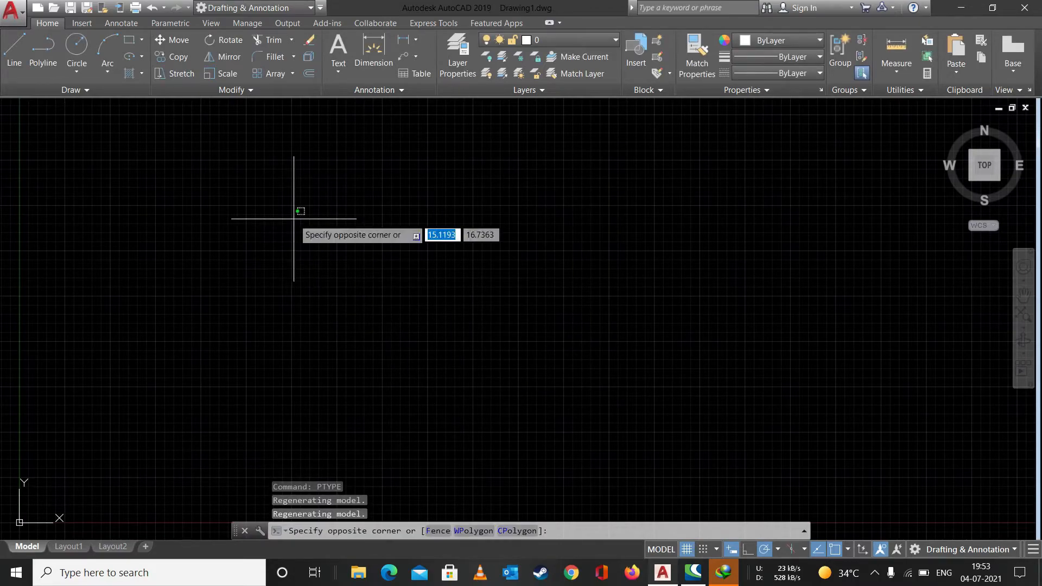
left_click(412, 201)
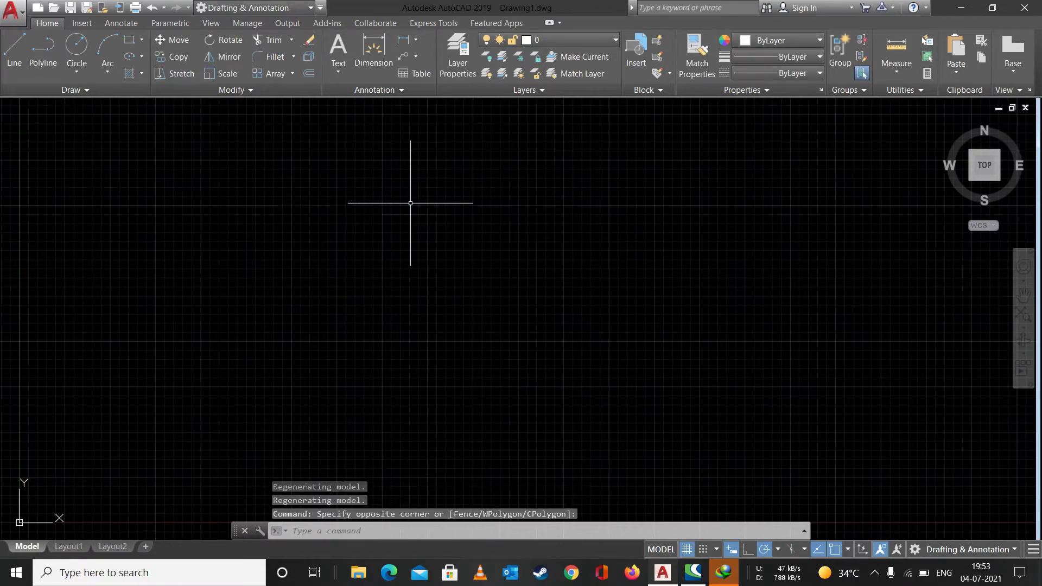
- Place ten points scattered across the drawing with the Multiple Points command
left_click(81, 90)
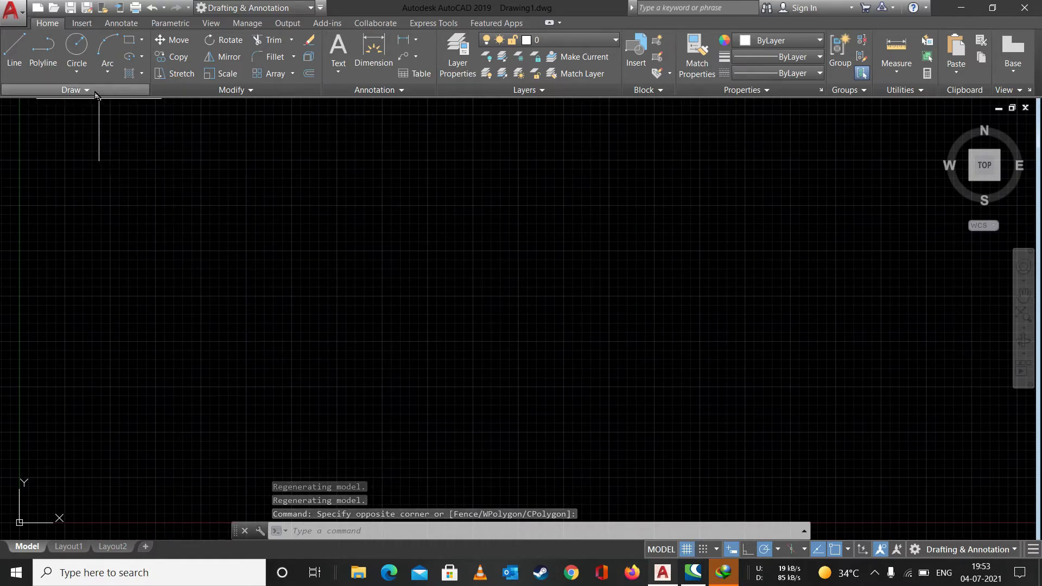
left_click(96, 105)
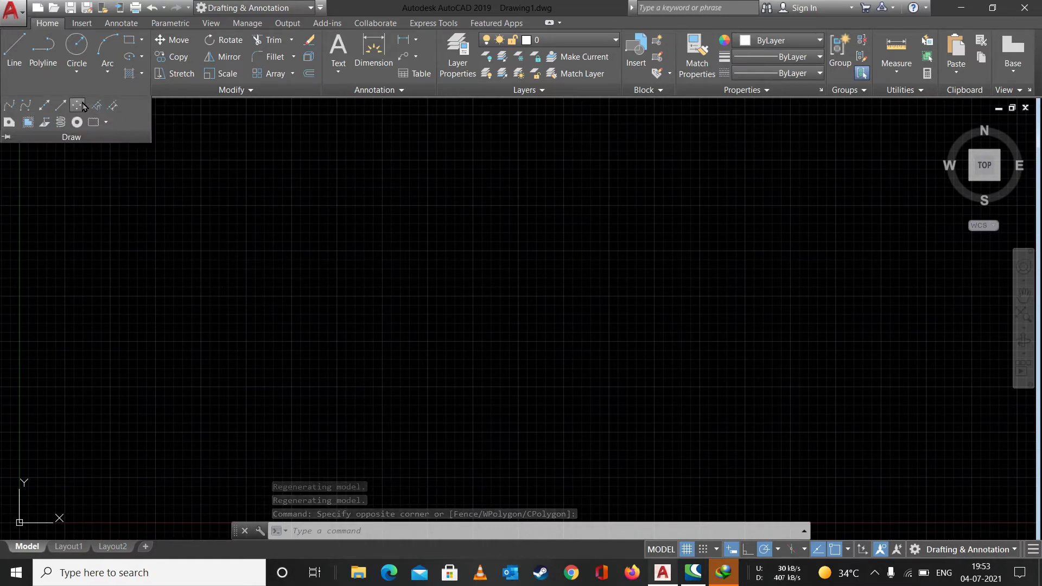
left_click(325, 317)
left_click(547, 193)
left_click(762, 281)
left_click(655, 454)
left_click(512, 326)
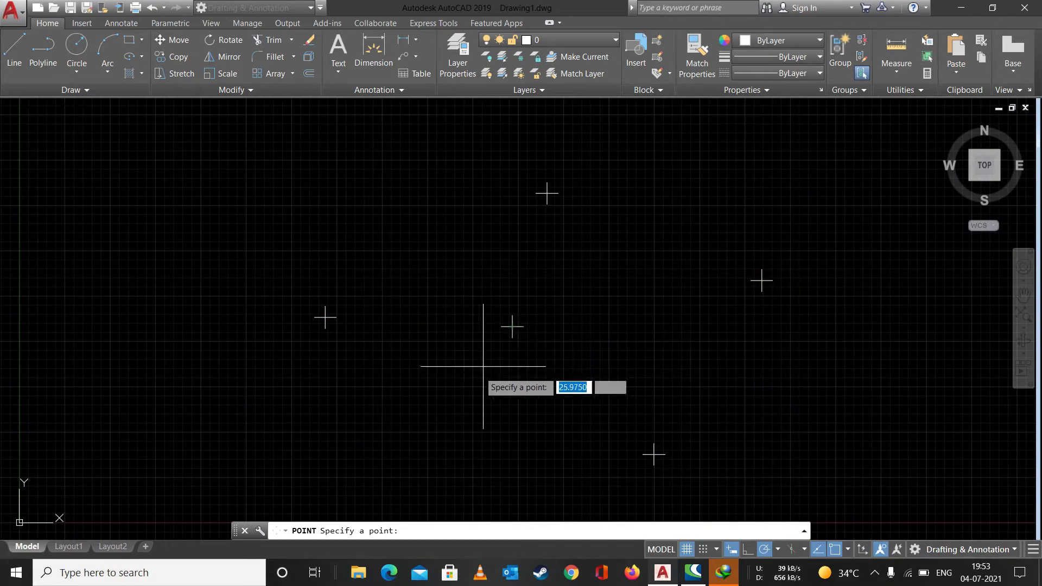
left_click(365, 451)
left_click(127, 291)
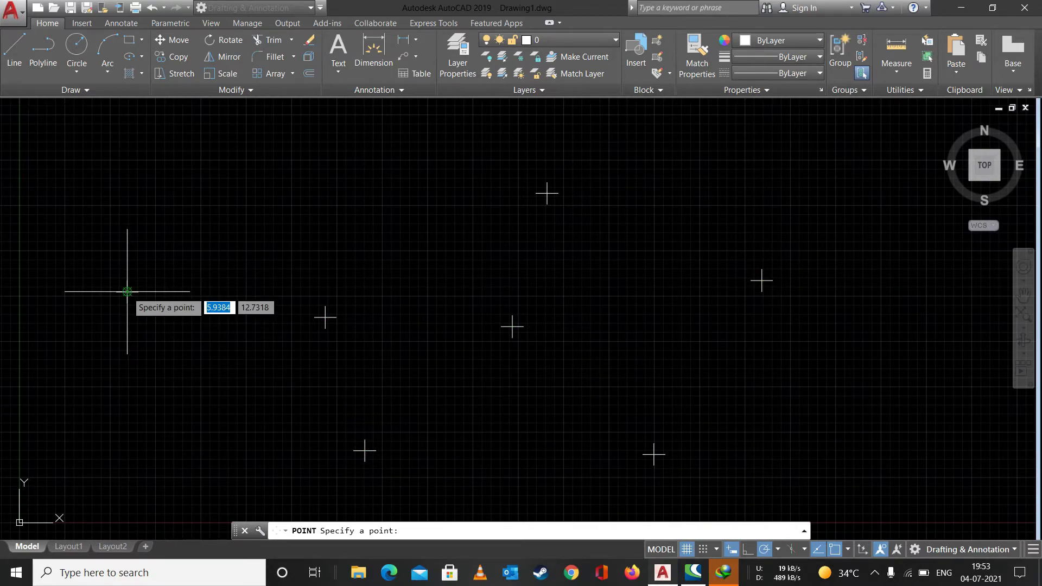
left_click(248, 159)
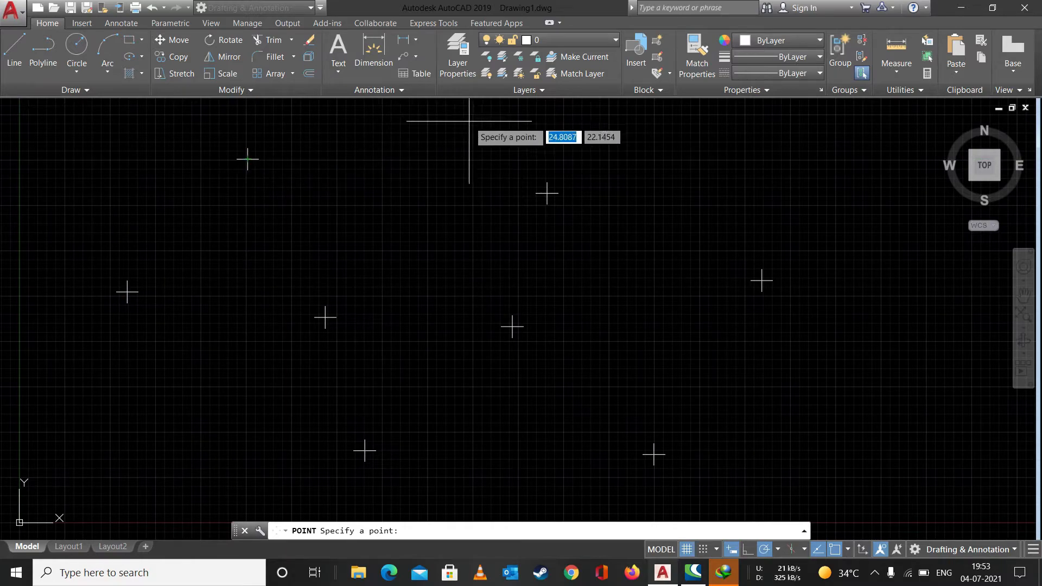
left_click(430, 130)
left_click(729, 145)
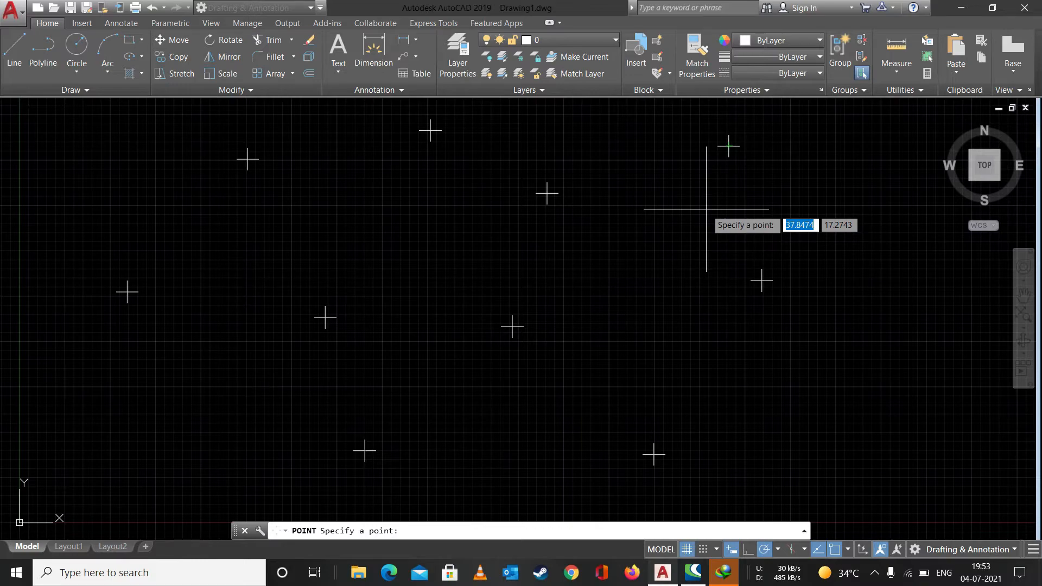
key("Escape")
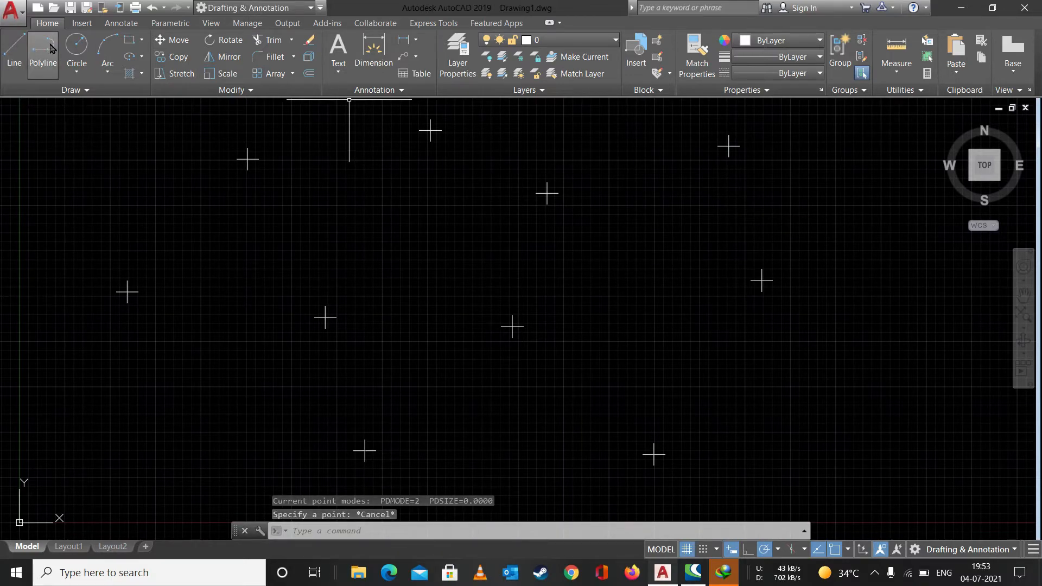
- Draw four connected line segments through the five upper points, from the far-left point to the upper-right one
left_click(11, 50)
left_click(127, 291)
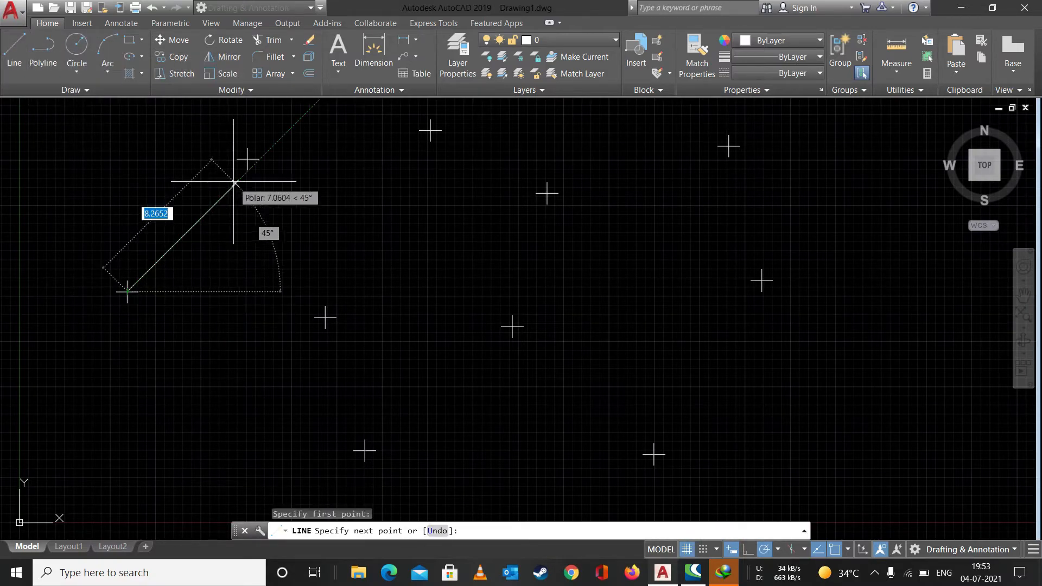
left_click(248, 158)
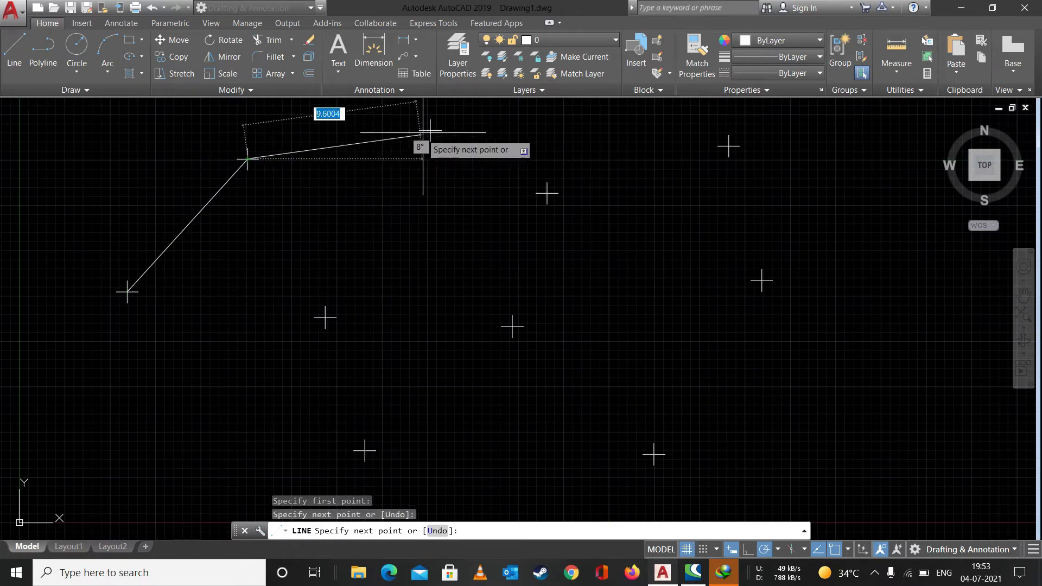
left_click(430, 131)
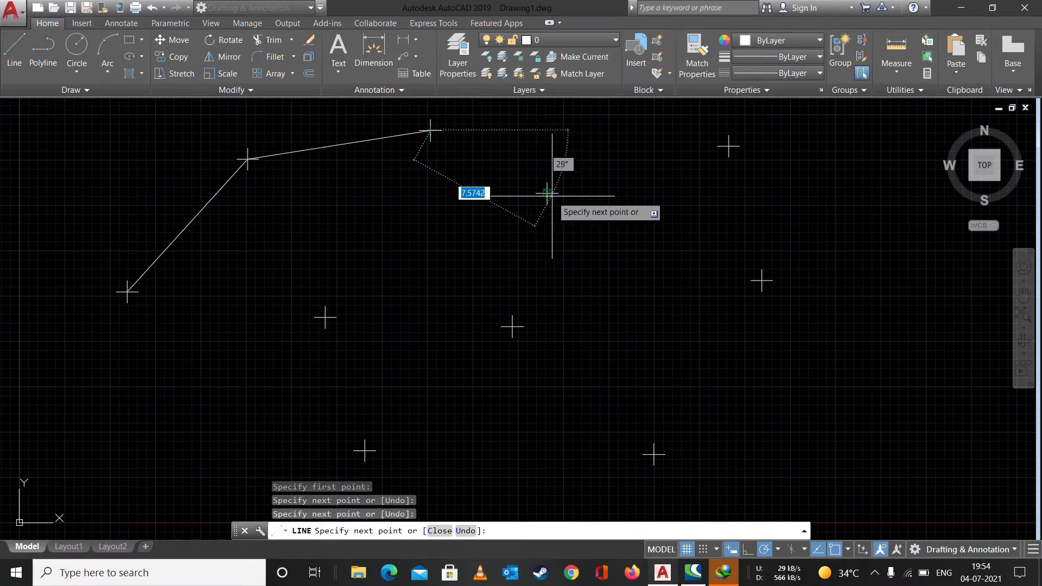
left_click(547, 193)
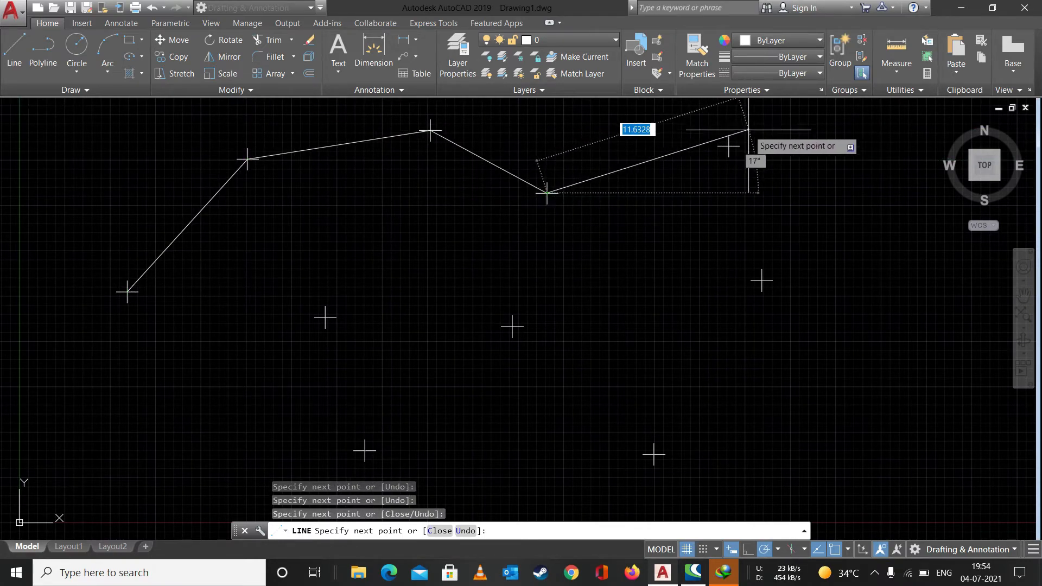
left_click(729, 146)
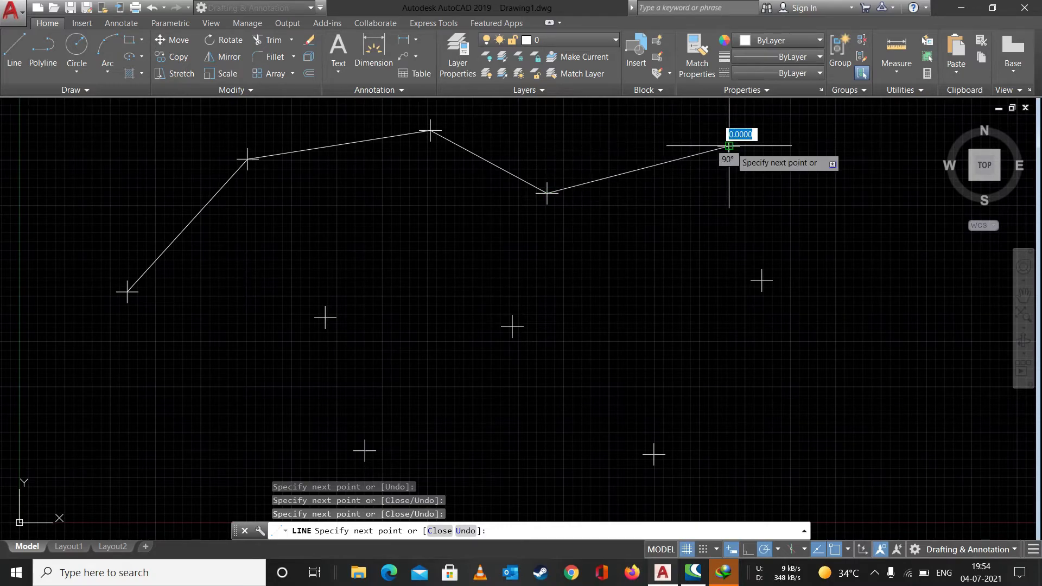
key("Escape")
- Draw a three-point arc from the upper-right point through the rightmost point, ending at the central point
left_click(108, 54)
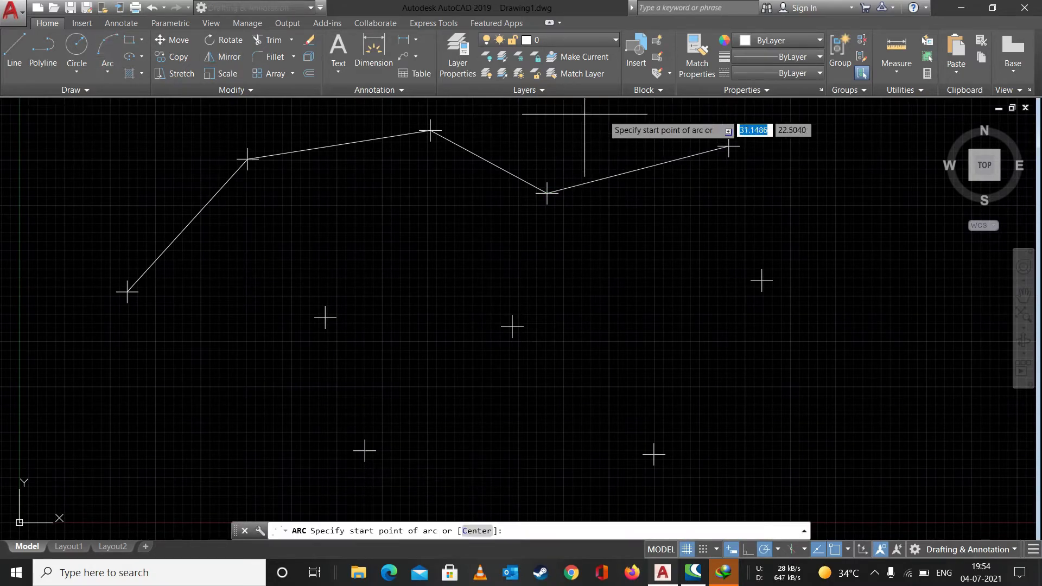
left_click(729, 145)
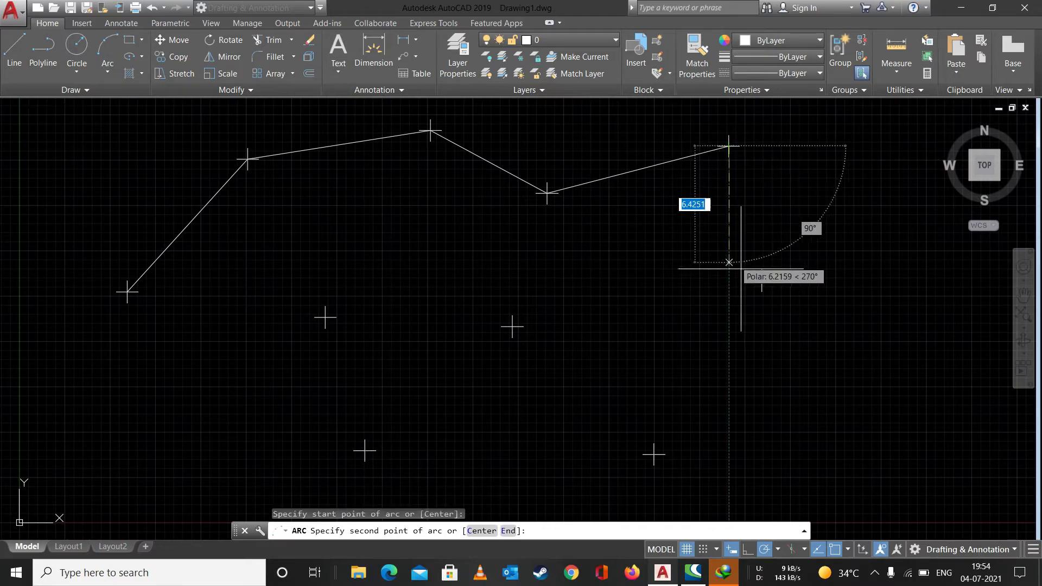
left_click(762, 281)
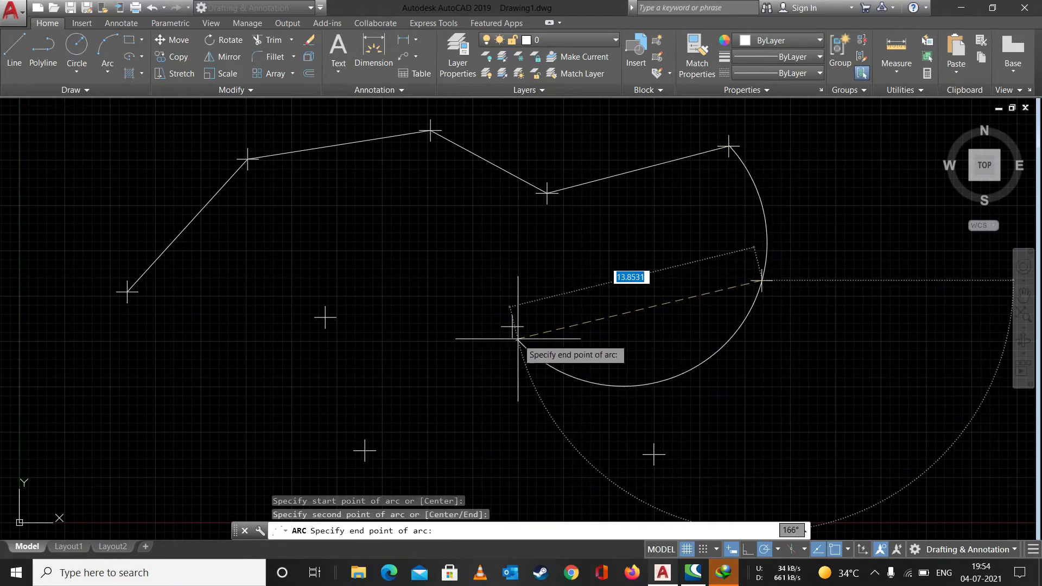
left_click(511, 326)
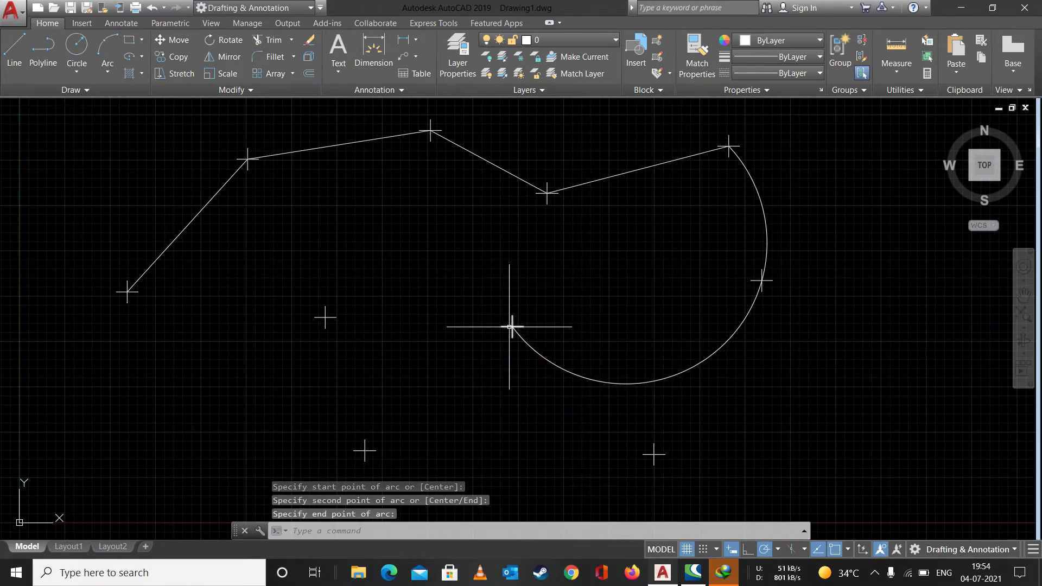
key("Escape")
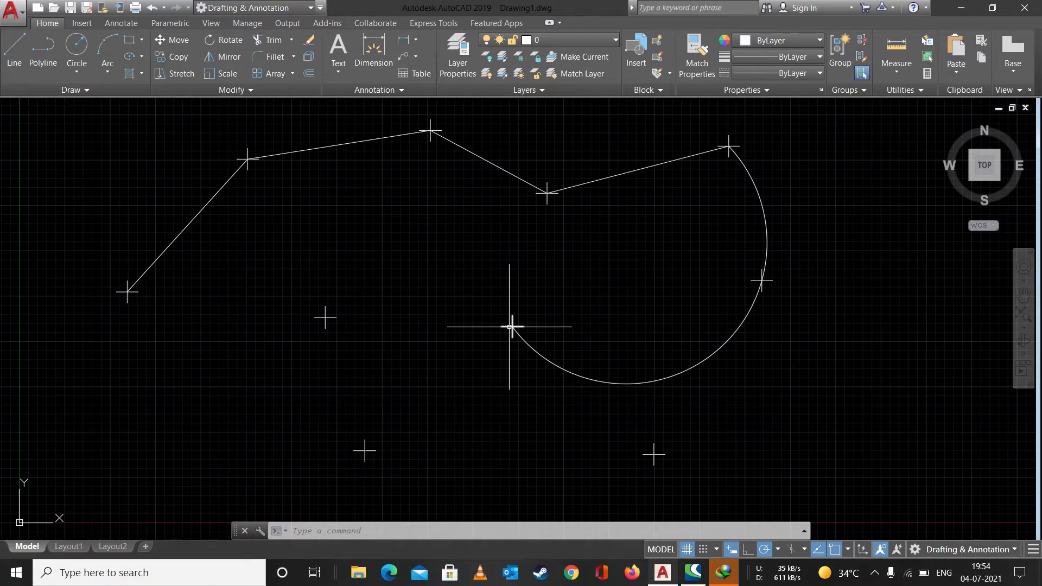
- Erase all the lines, the arc and every point, leaving the drawing empty
mouse_move(813, 190)
left_mouse_down()
mouse_move(192, 337)
mouse_move(143, 181)
left_mouse_up()
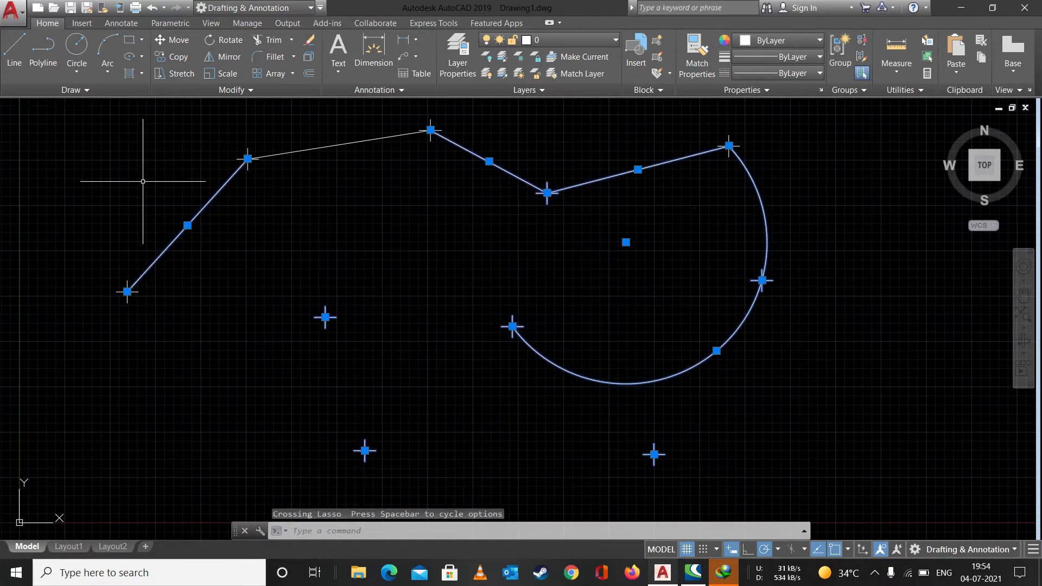
key("Delete")
left_click(793, 132)
mouse_move(793, 133)
left_mouse_down()
mouse_move(5, 217)
mouse_move(112, 152)
left_mouse_up()
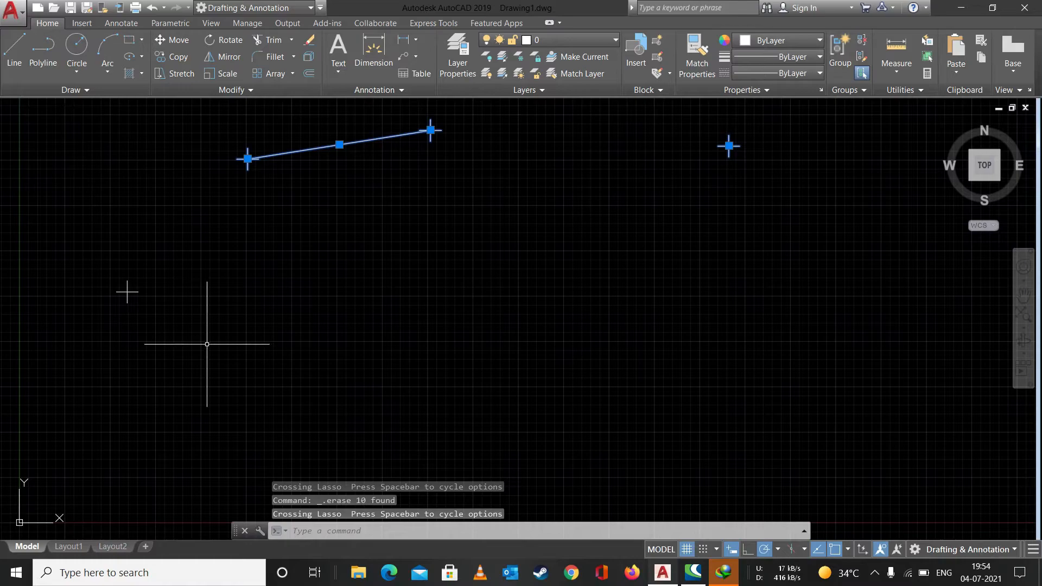
key("Delete")
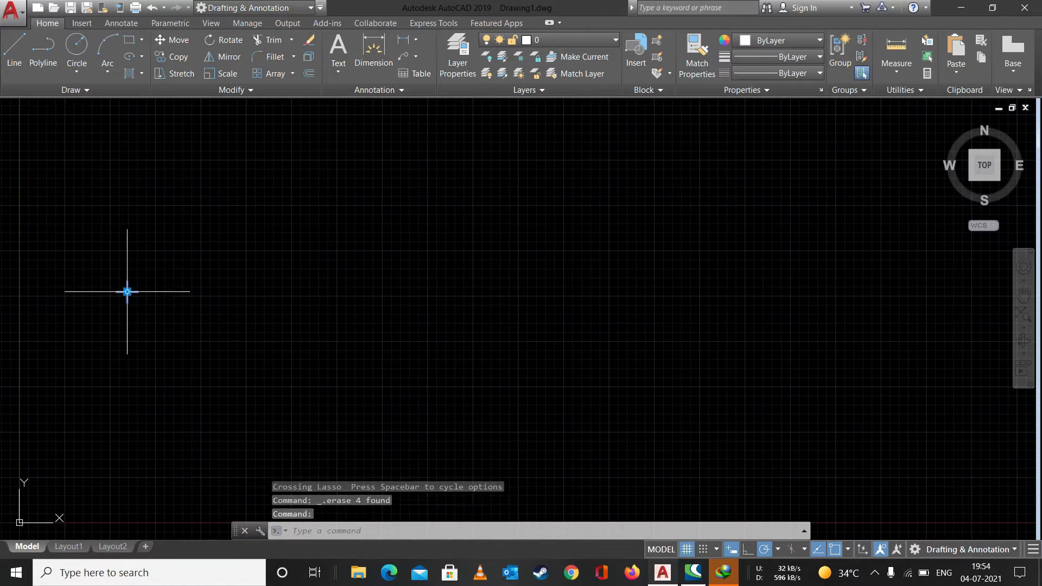
key("Delete")
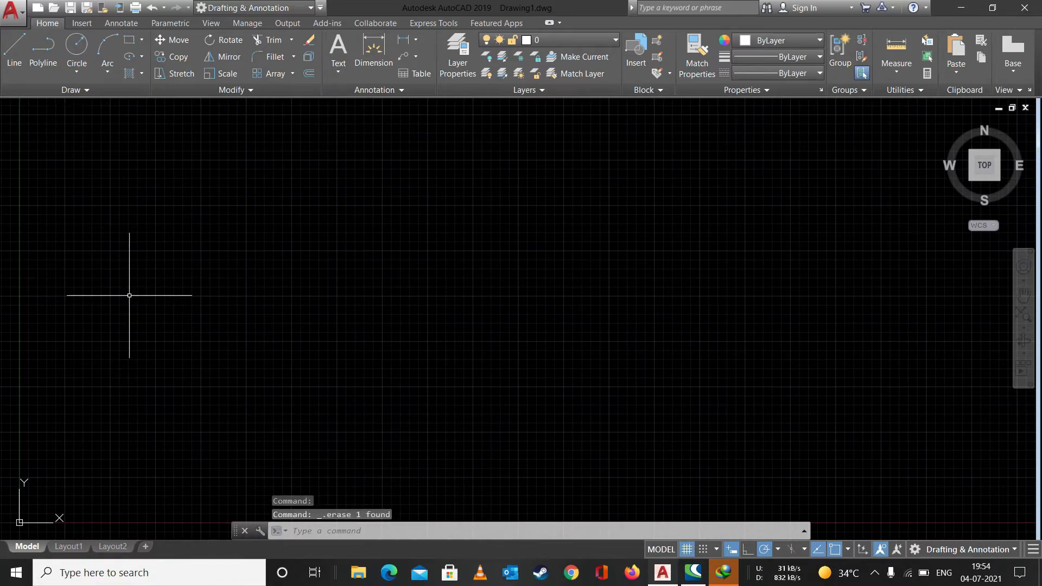
- Draw a horizontal and a vertical construction line crossing at a point near the middle of the drawing
left_click(74, 90)
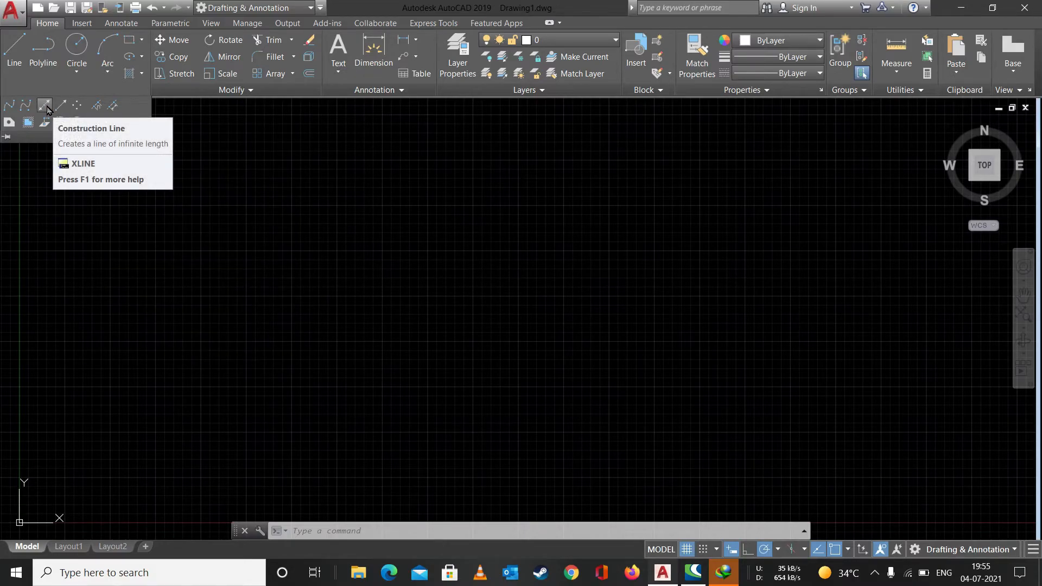
left_click(45, 107)
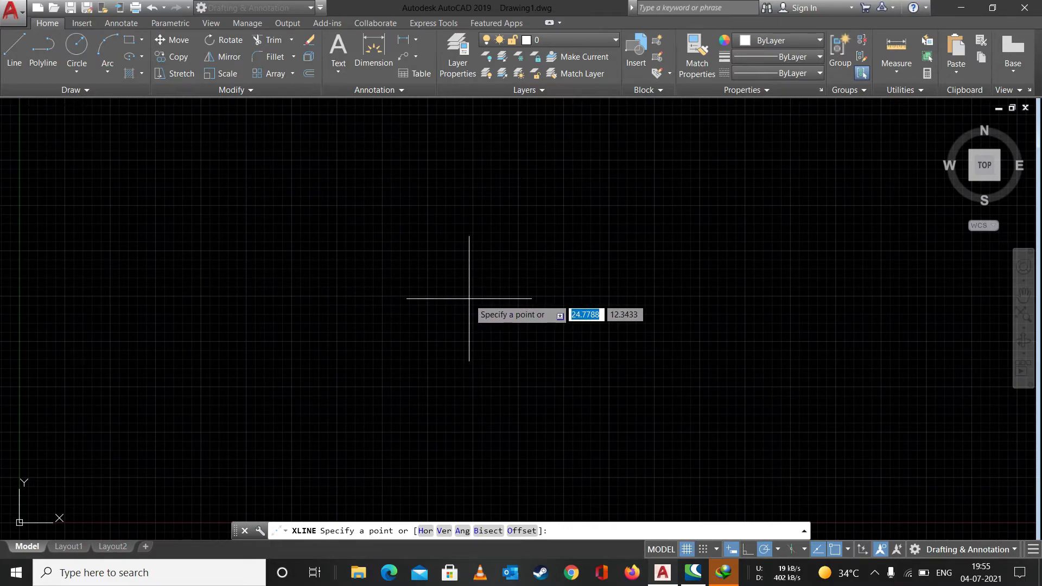
left_click(469, 298)
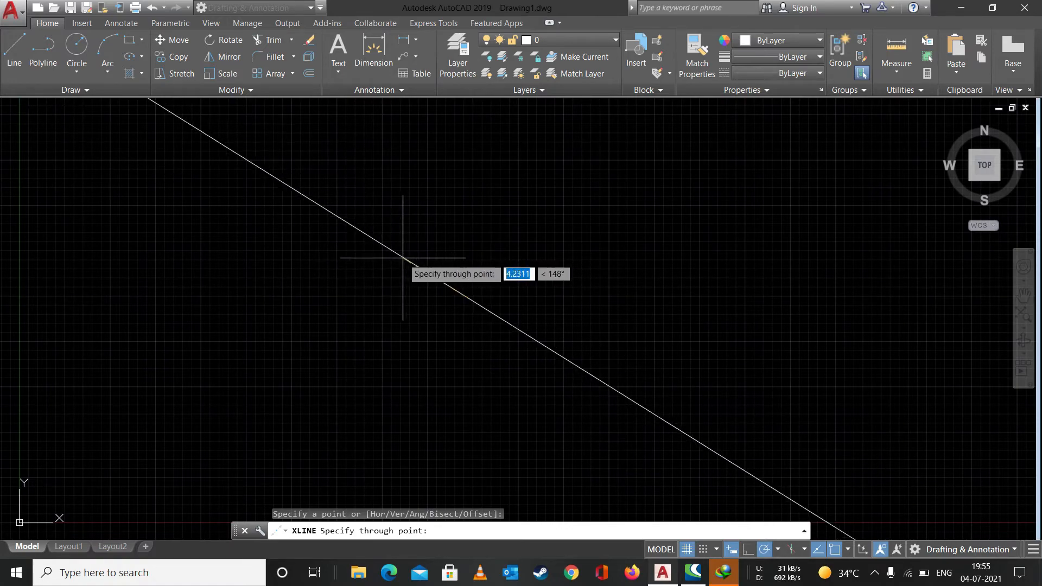
left_click(361, 297)
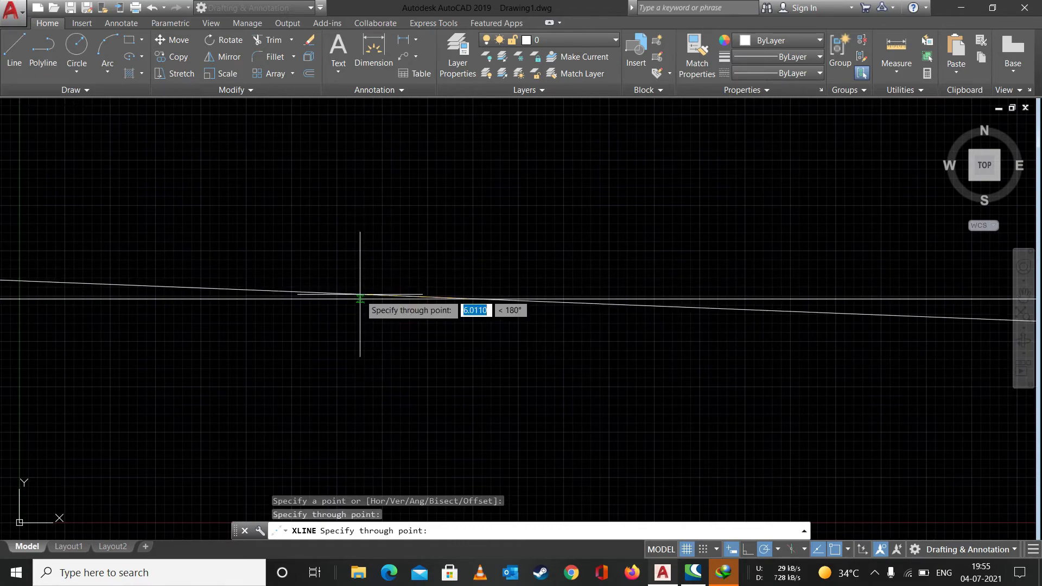
left_click(467, 234)
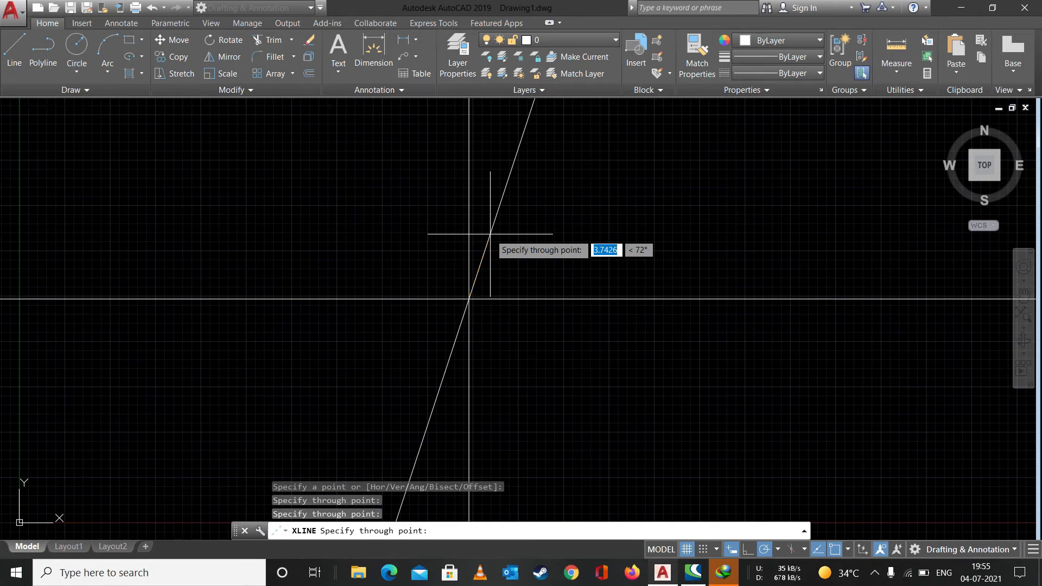
key("Escape")
- Add four horizontal construction lines with the Hor option of XLINE, two above and two below the existing horizontal one
type("X")
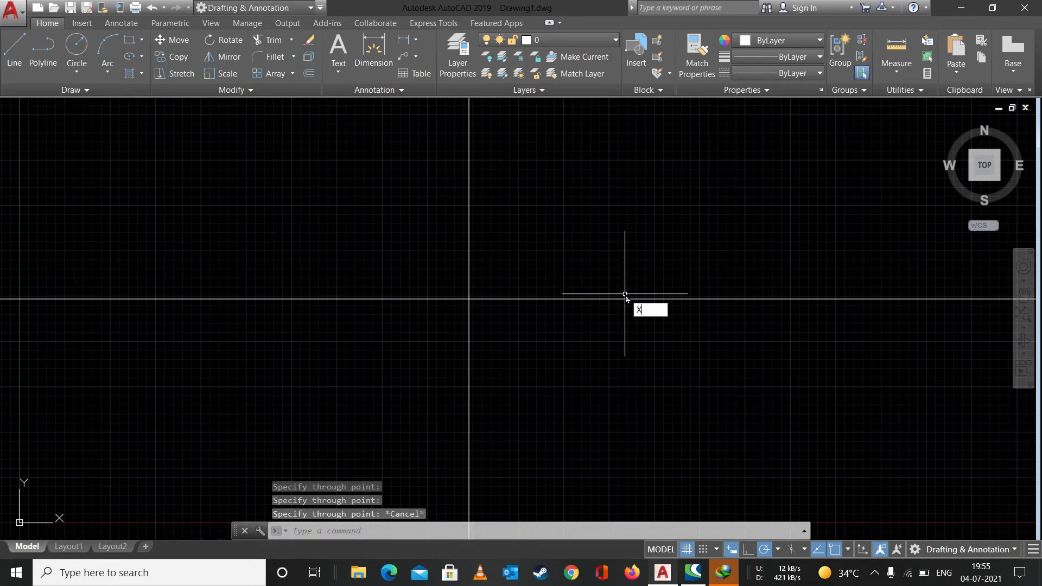
type("L")
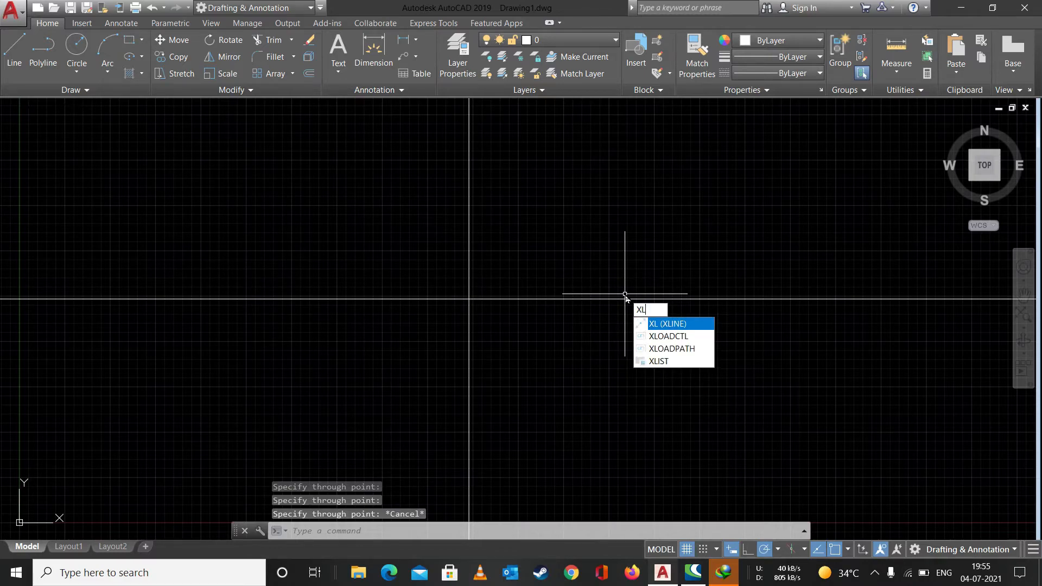
key("Return")
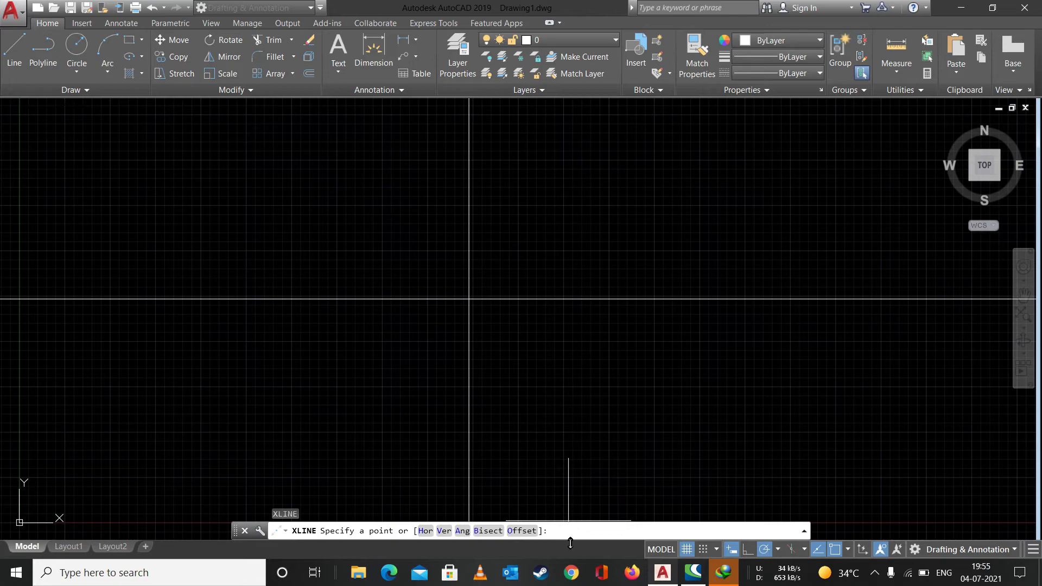
left_click(432, 534)
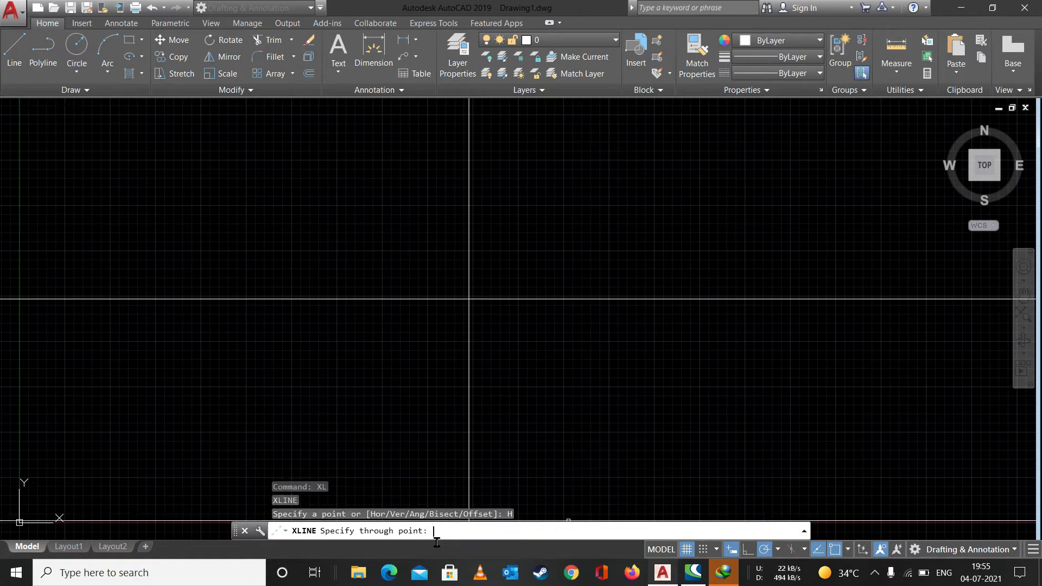
left_click(469, 219)
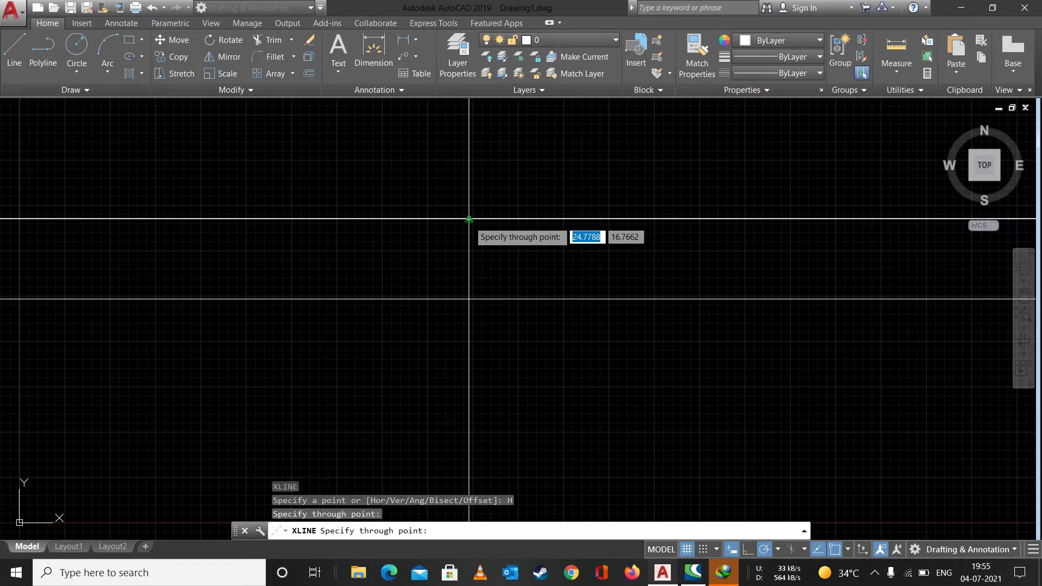
left_click(469, 392)
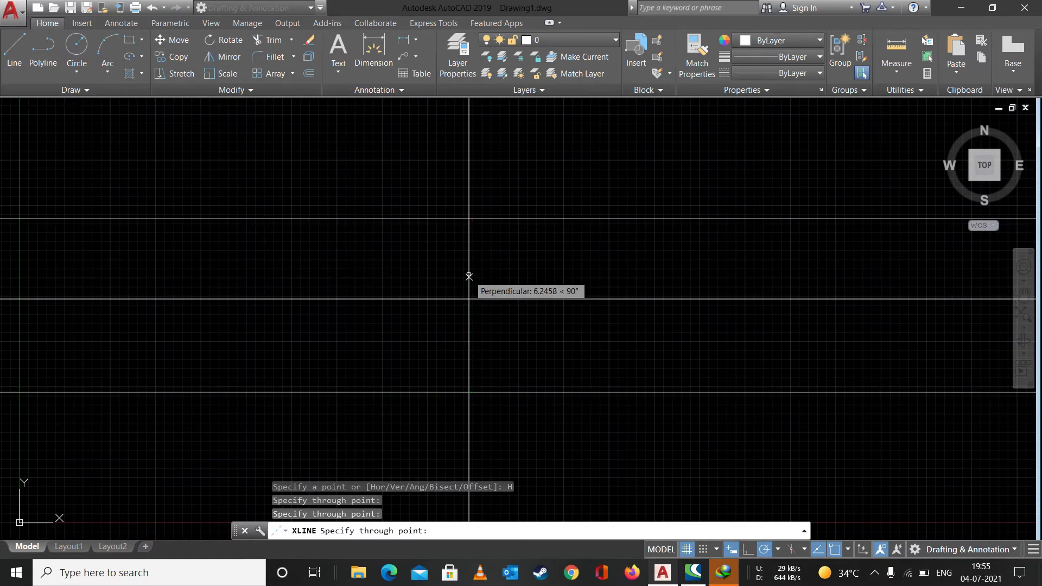
left_click(469, 265)
left_click(469, 356)
key("Escape")
- Add five vertical construction lines with the Ver option of XLINE, spaced out to the left of the existing vertical one
type("XL")
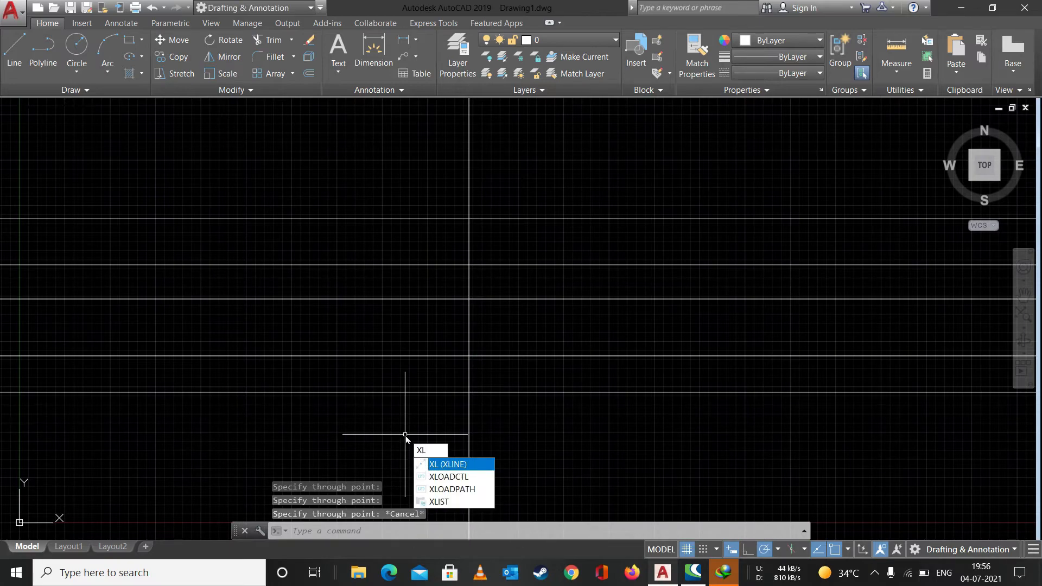
key("Return")
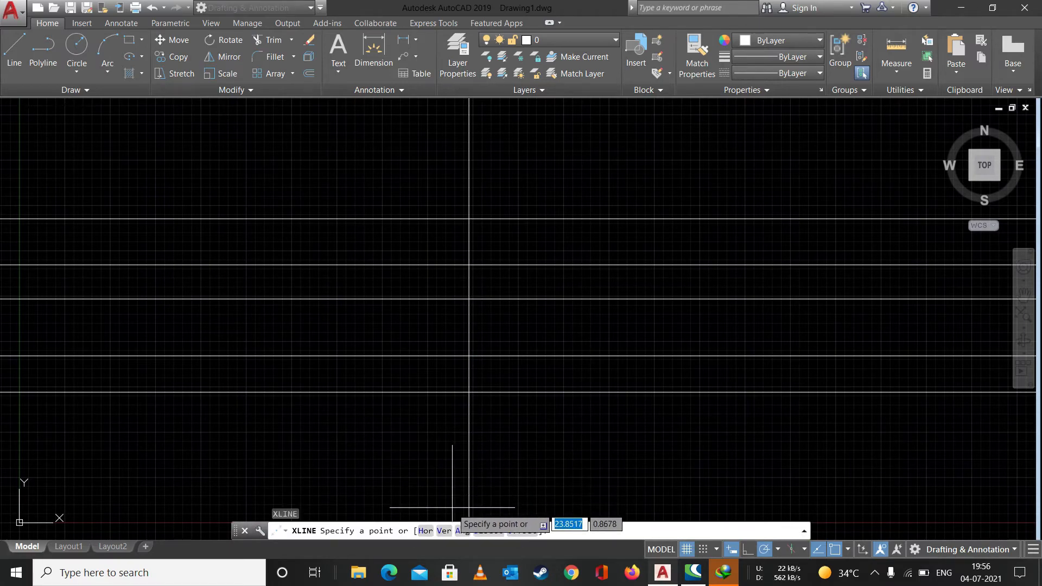
type("V")
key("Return")
left_click(399, 293)
left_click(314, 284)
left_click(236, 265)
left_click(155, 274)
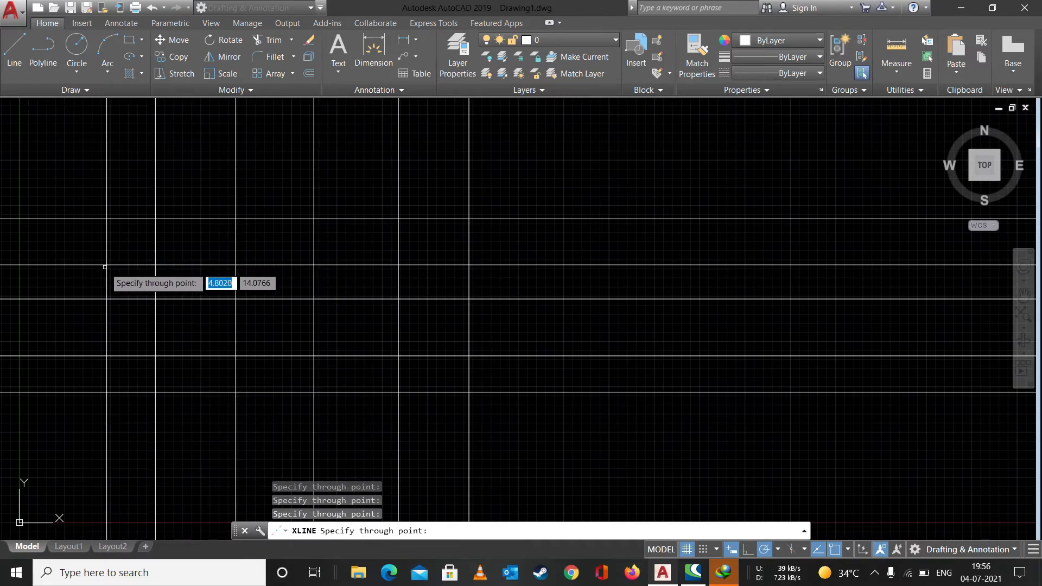
left_click(78, 283)
key("Escape")
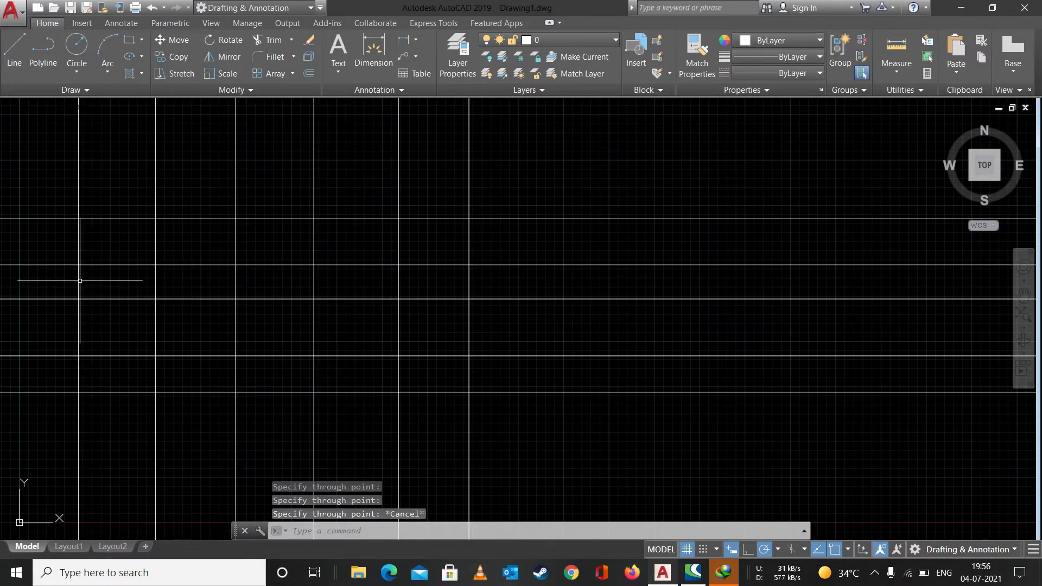
- Draw five parallel construction lines at a 45° angle across the grid with the Ang option of XLINE
type("C")
key("BackSpace")
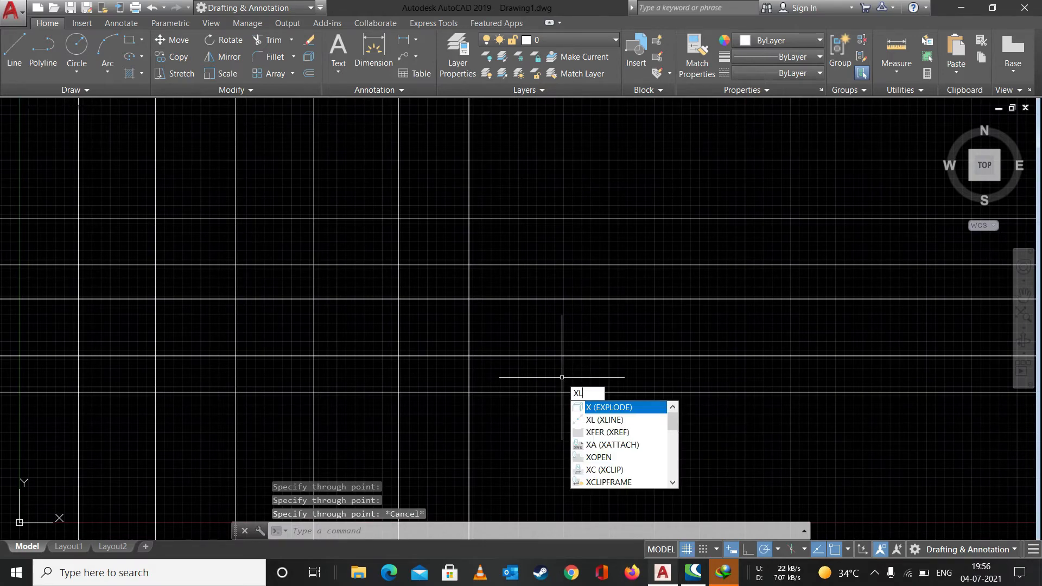
type("XL")
key("Return")
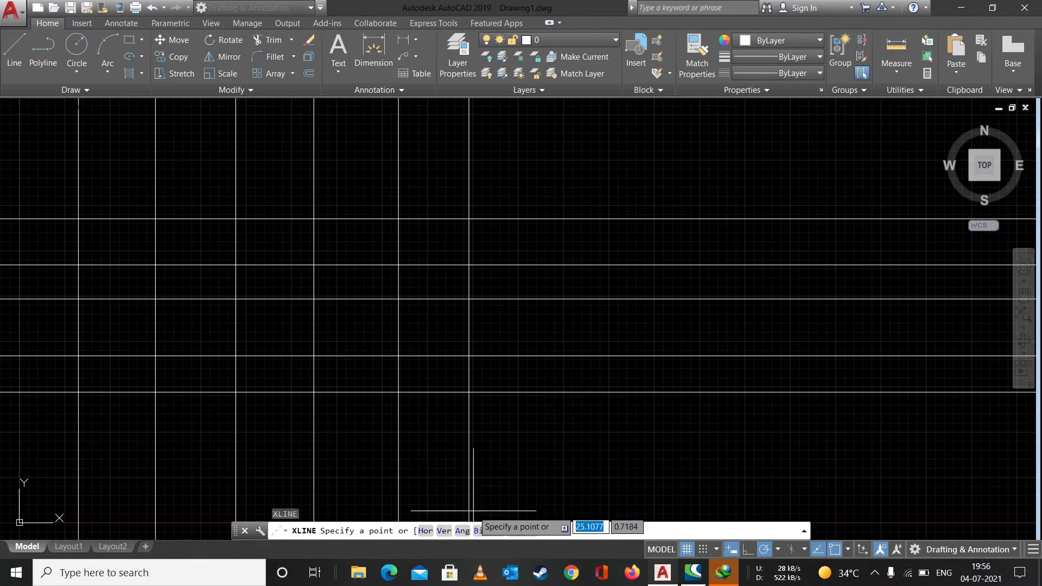
left_click(469, 535)
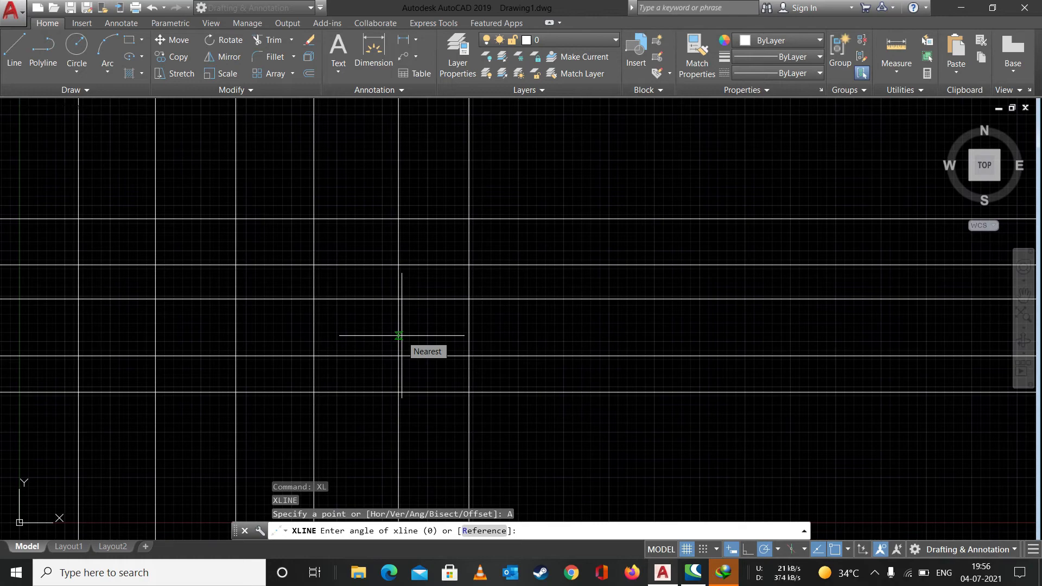
type("4")
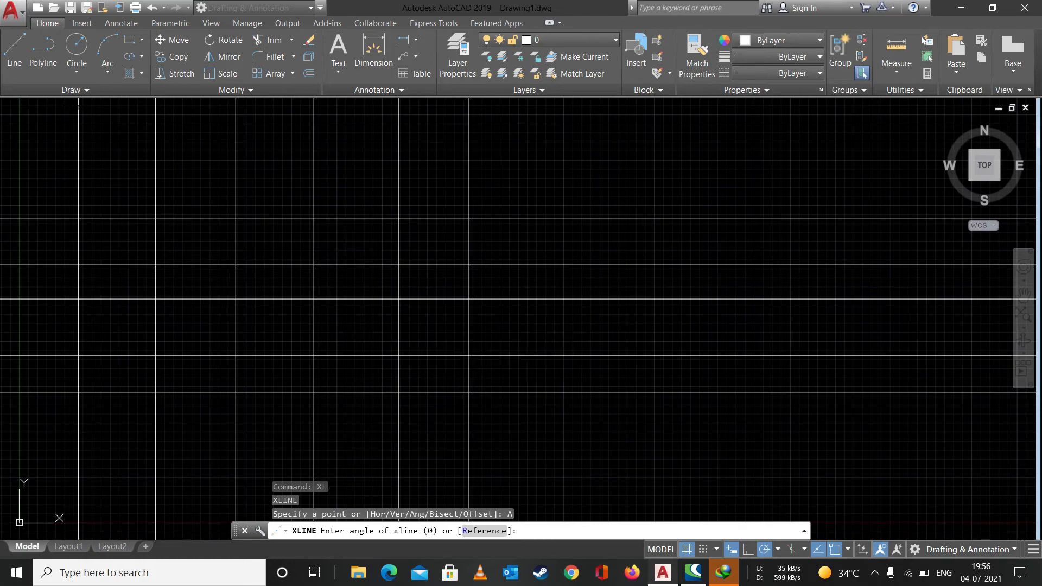
type("5")
key("Return")
left_click(399, 299)
left_click(327, 241)
left_click(268, 200)
left_click(504, 331)
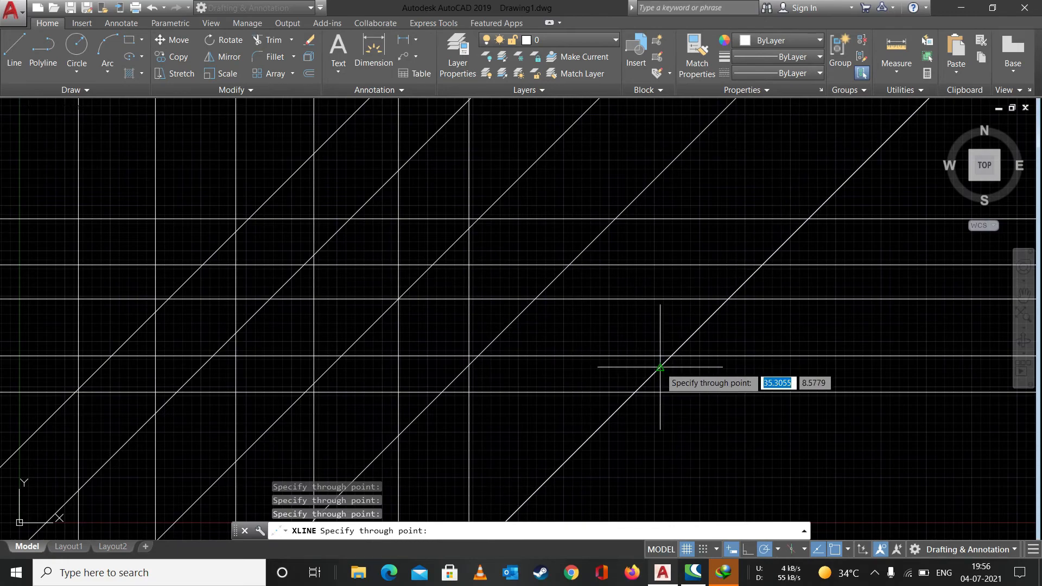
left_click(660, 367)
key("Escape")
- Draw four bisecting construction lines with the Bisect option of XLINE, using one grid intersection as the shared angle vertex
type("XL")
key("Return")
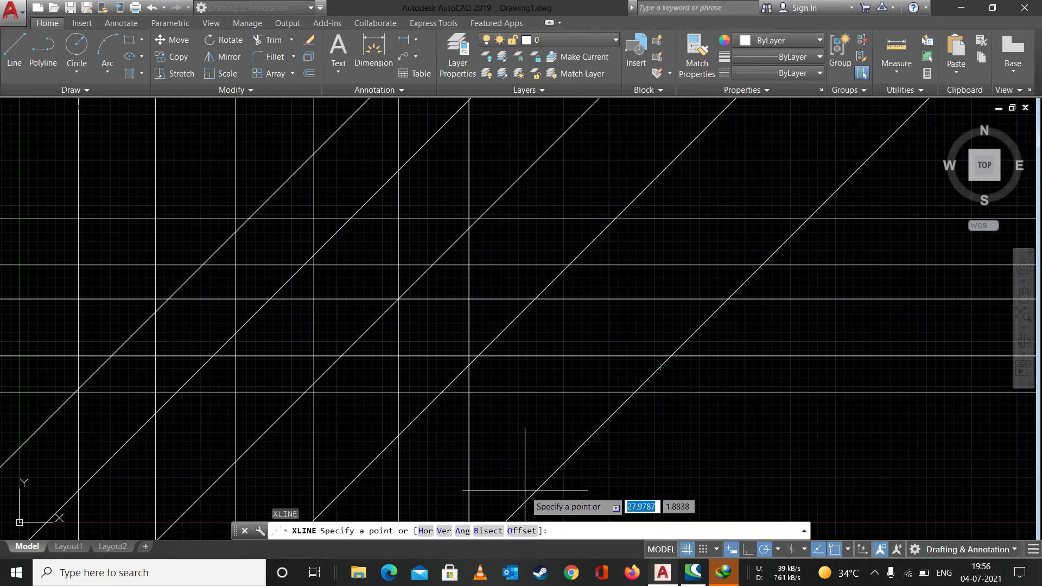
left_click(483, 531)
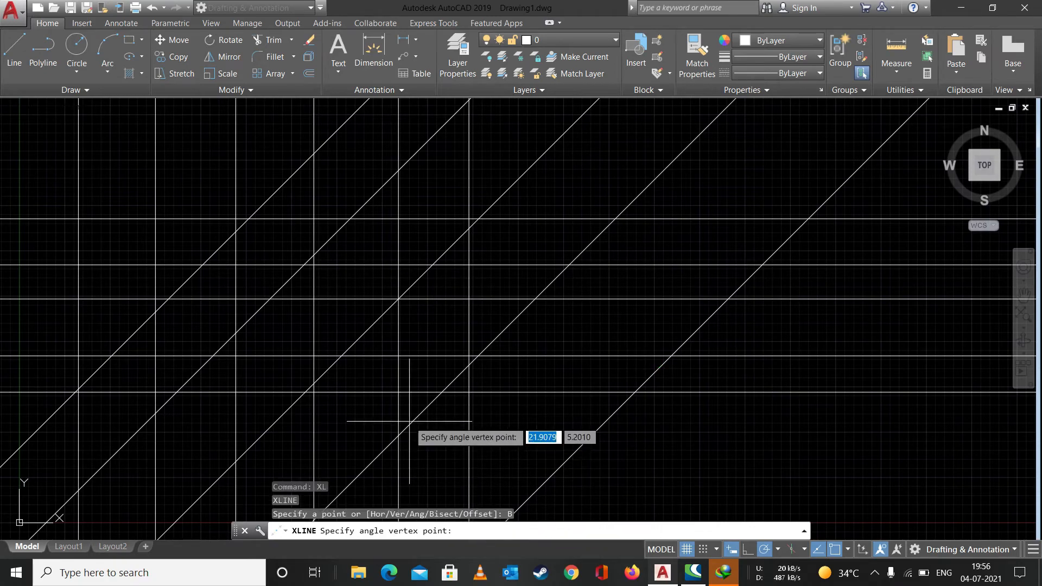
left_click(313, 356)
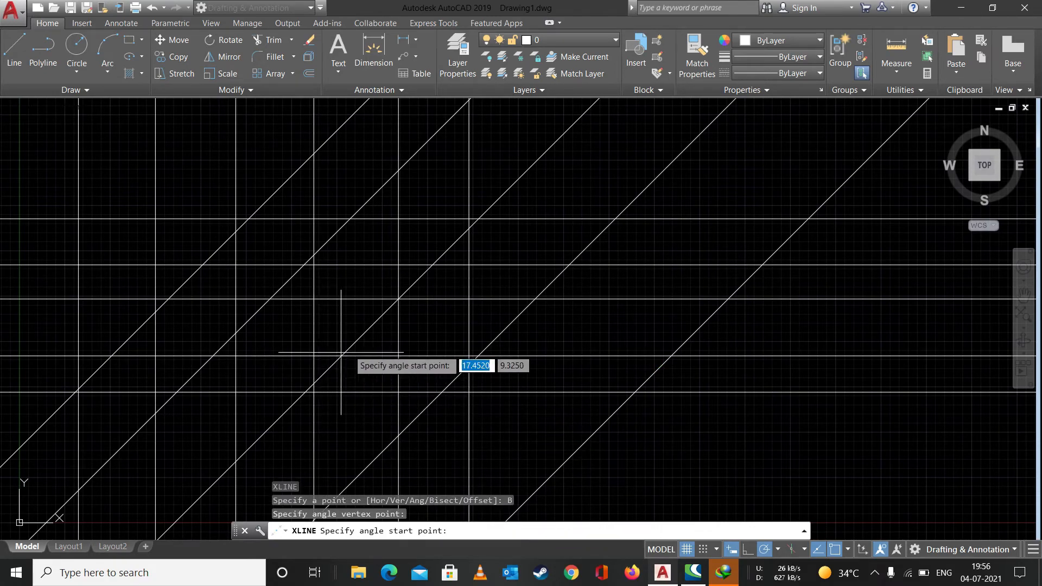
left_click(464, 300)
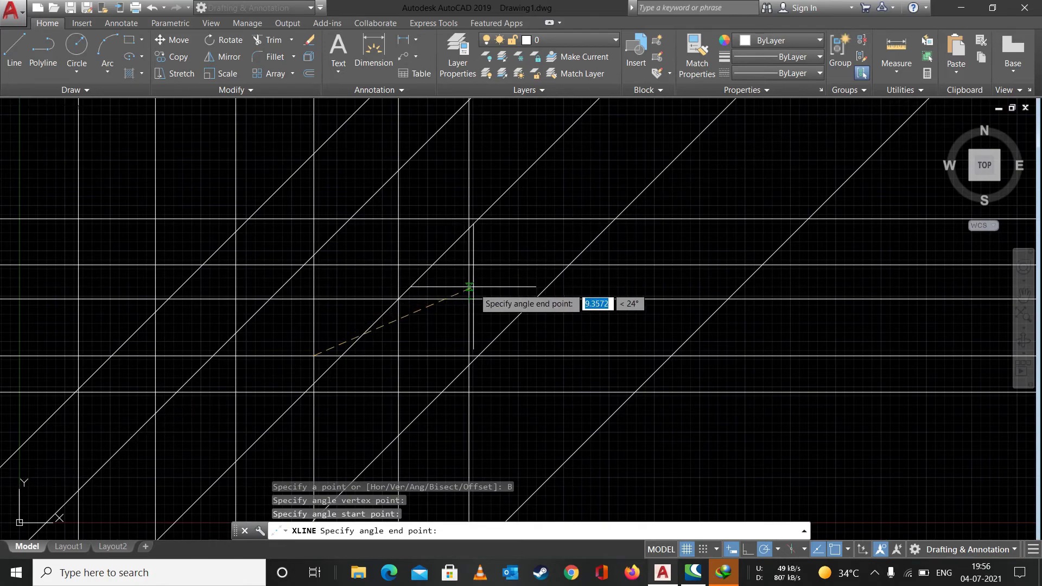
left_click(473, 299)
left_click(491, 342)
left_click(295, 221)
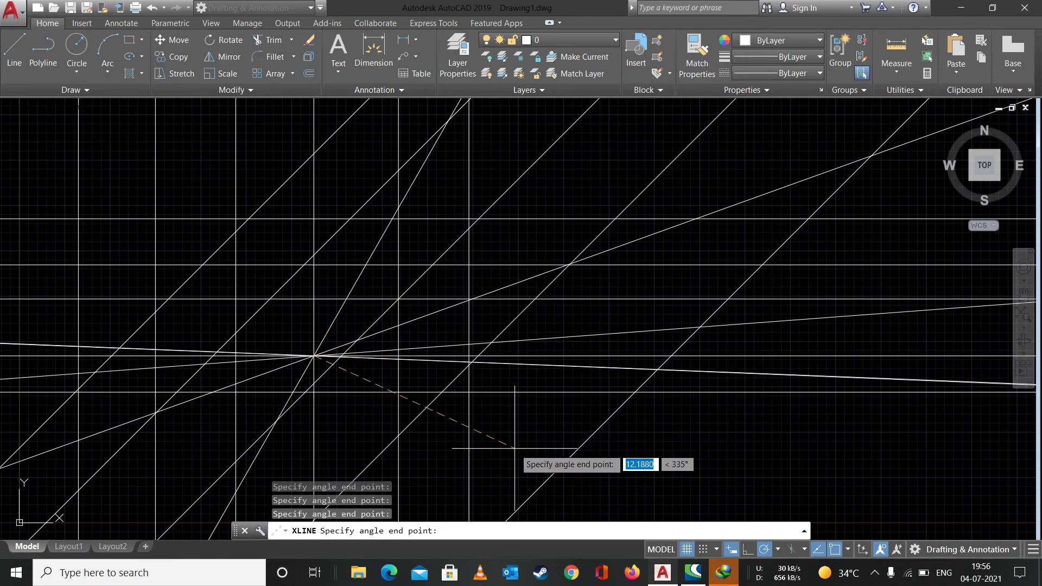
key("Escape")
- Offset the lowest horizontal construction line downward three times in succession at a distance of 1, using the Offset option of XLINE
type("X")
key("Down")
key("Return")
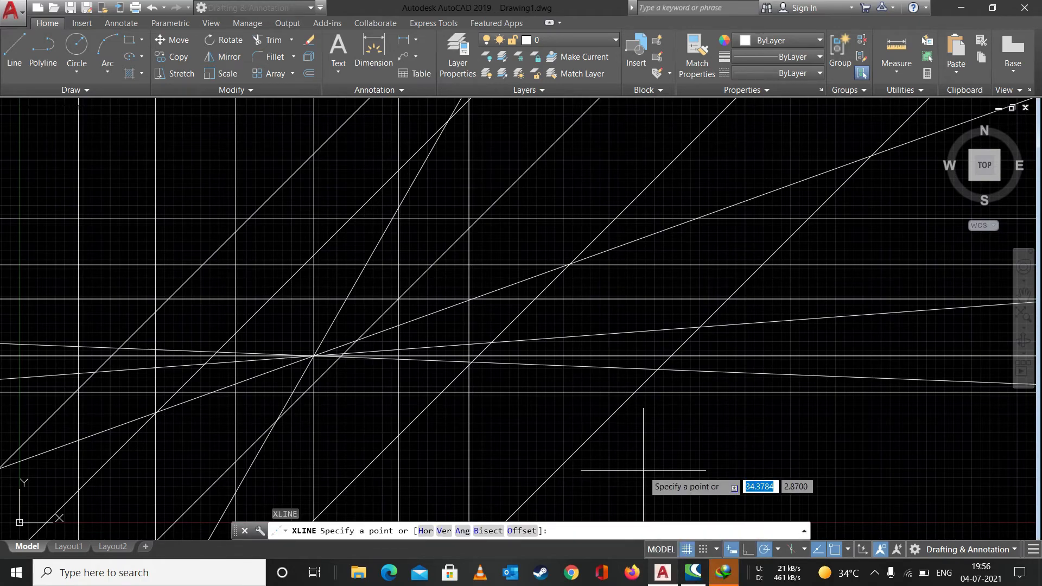
left_click(522, 531)
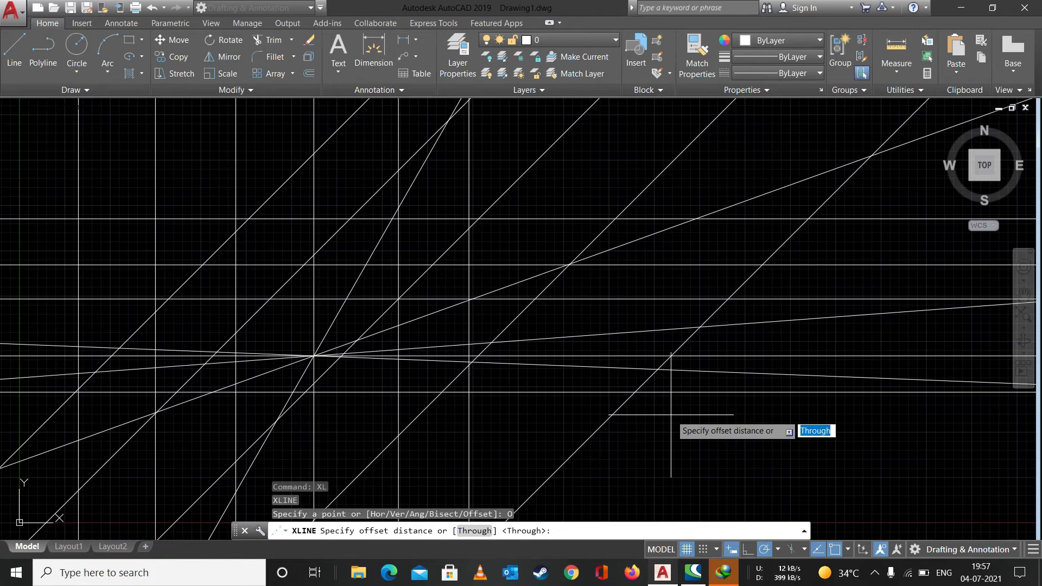
type("1")
key("Return")
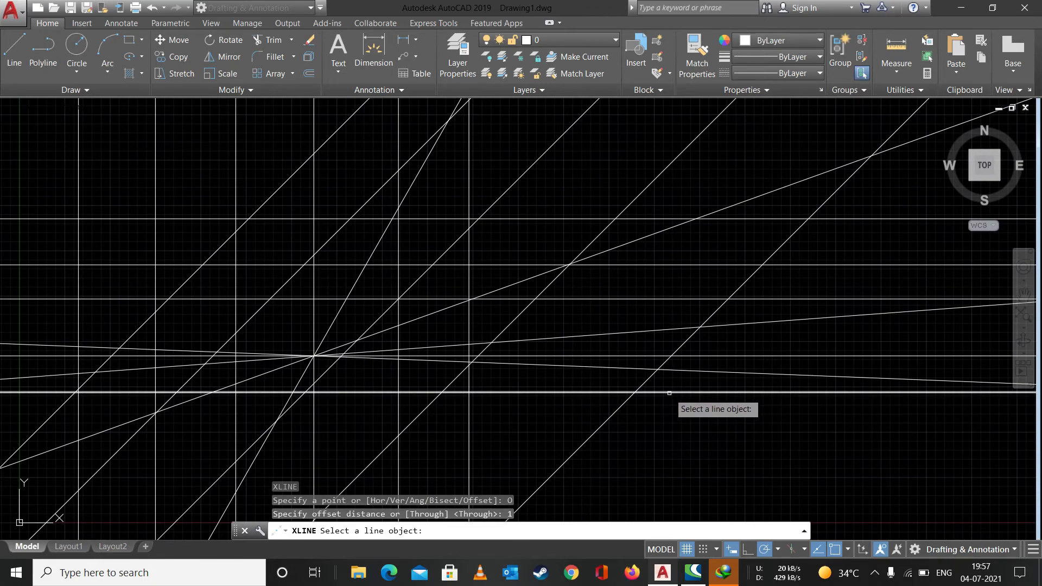
left_click(669, 393)
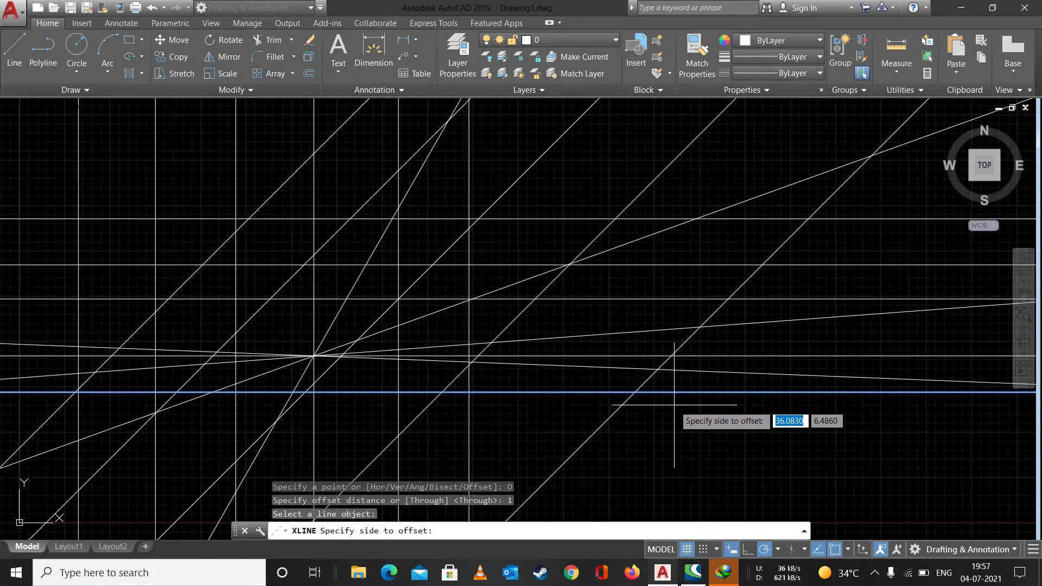
left_click(674, 405)
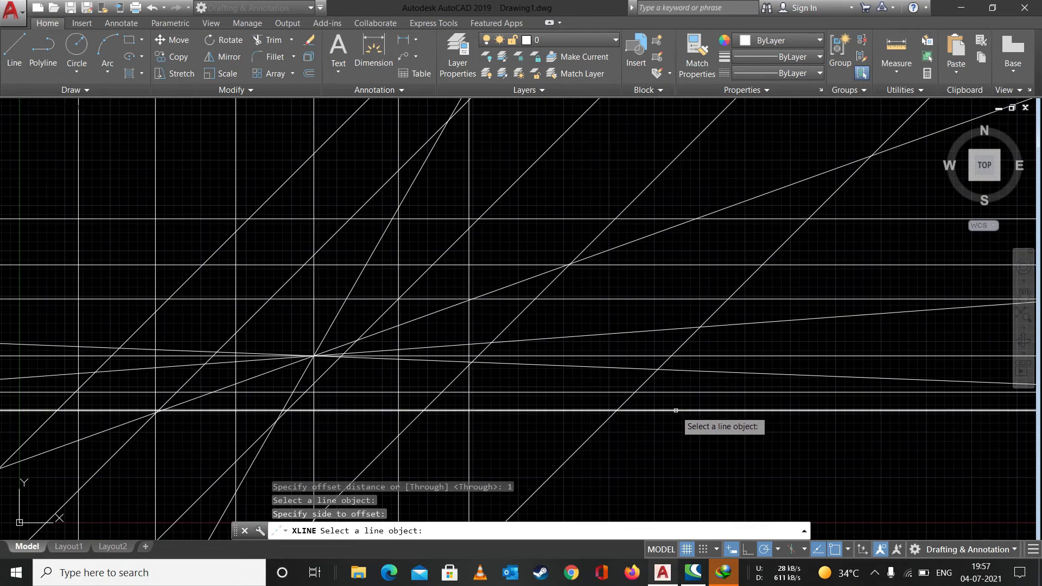
left_click(675, 410)
left_click(676, 419)
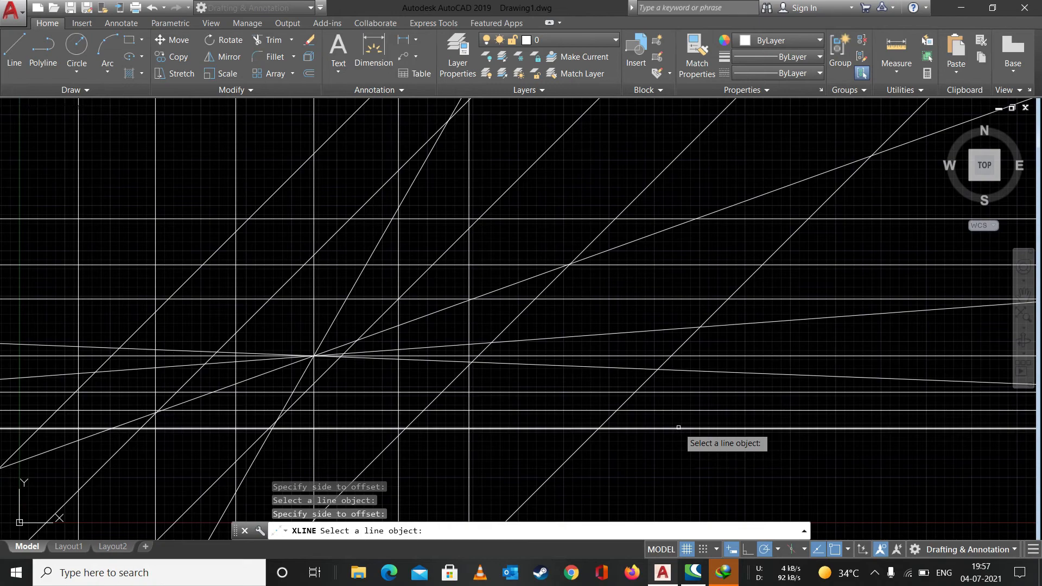
left_click(679, 429)
left_click(679, 441)
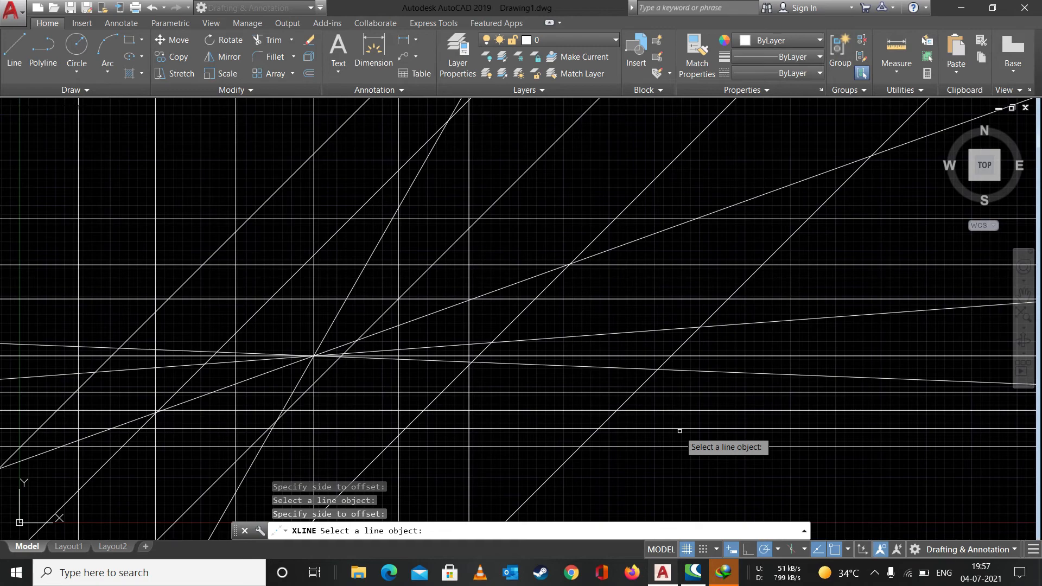
key("Escape")
- Erase the construction lines with a crossing lasso, leaving only the two leftmost verticals and the leftmost diagonal
mouse_move(900, 161)
left_mouse_down()
mouse_move(711, 184)
mouse_move(454, 477)
left_mouse_up()
key("Delete")
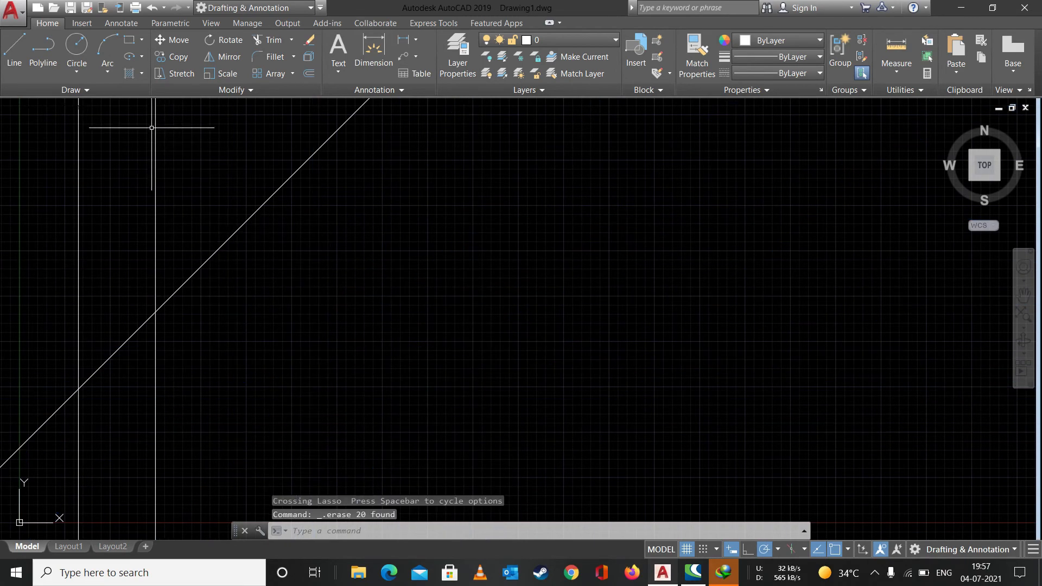
- Draw eleven rays with the Ray command from one shared start point right of the diagonal construction line, fanning out in all directions
left_click(76, 90)
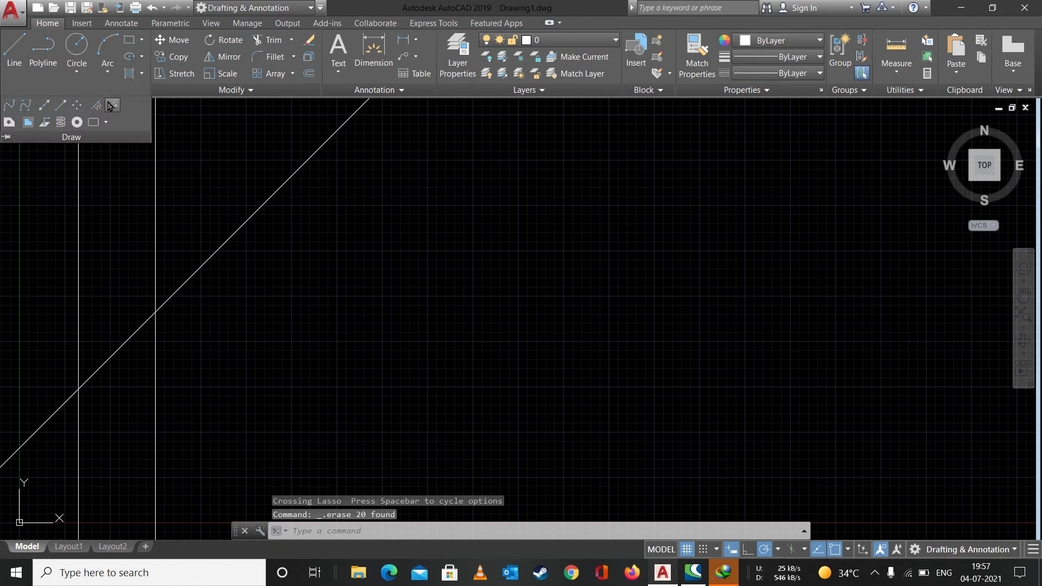
left_click(60, 105)
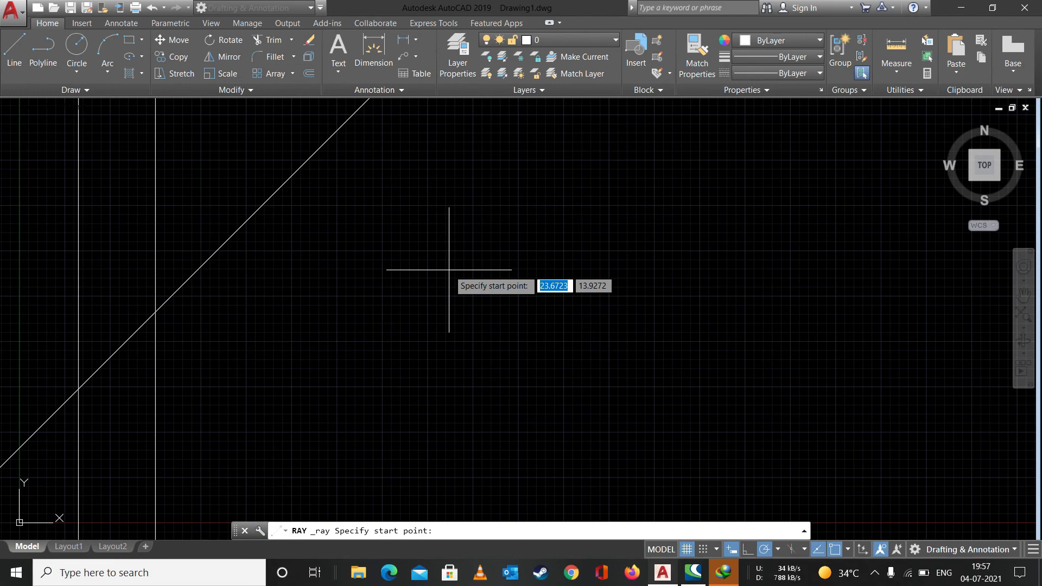
left_click(418, 309)
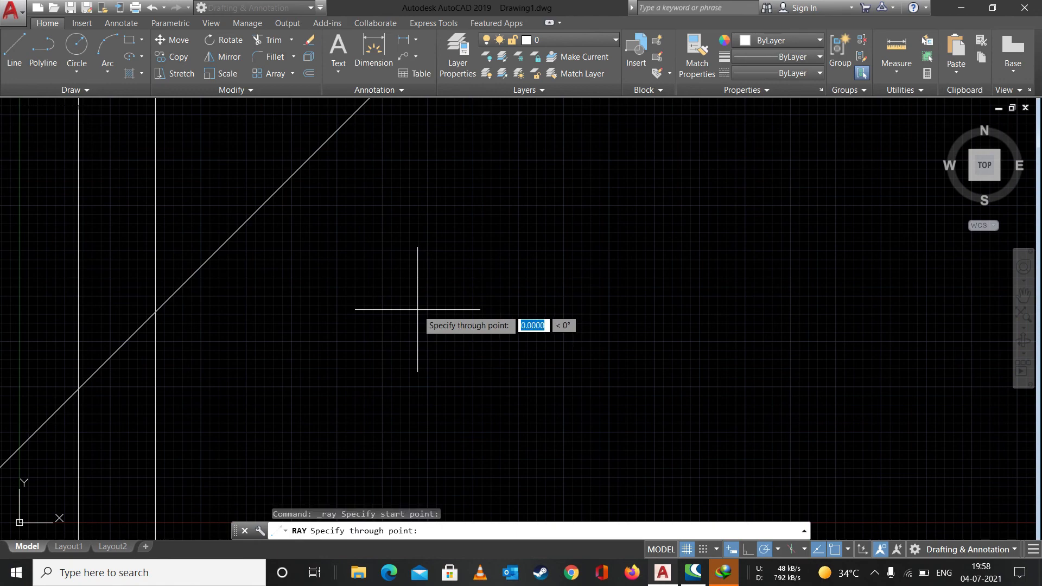
left_click(569, 171)
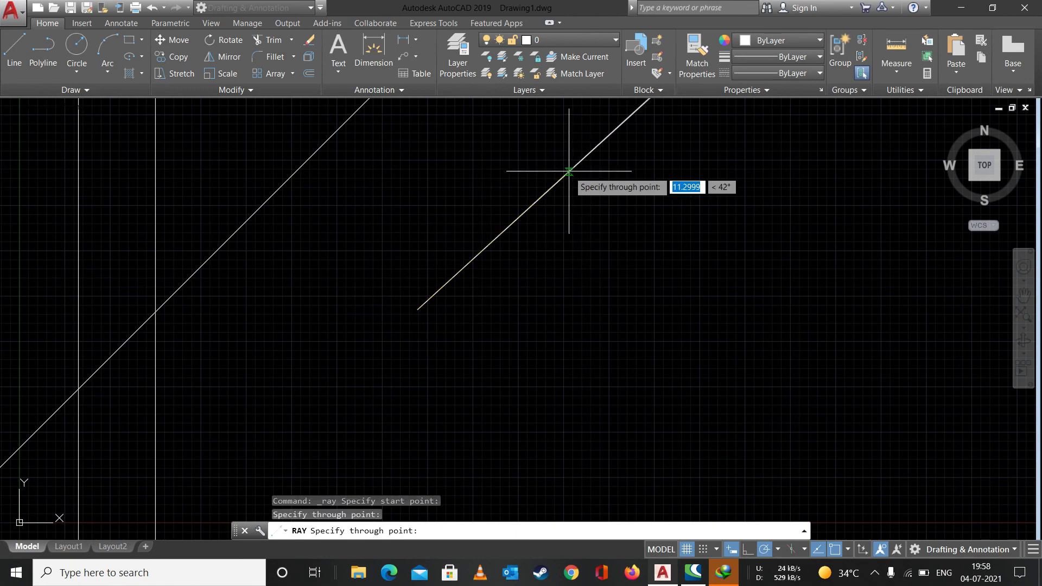
left_click(600, 318)
left_click(552, 412)
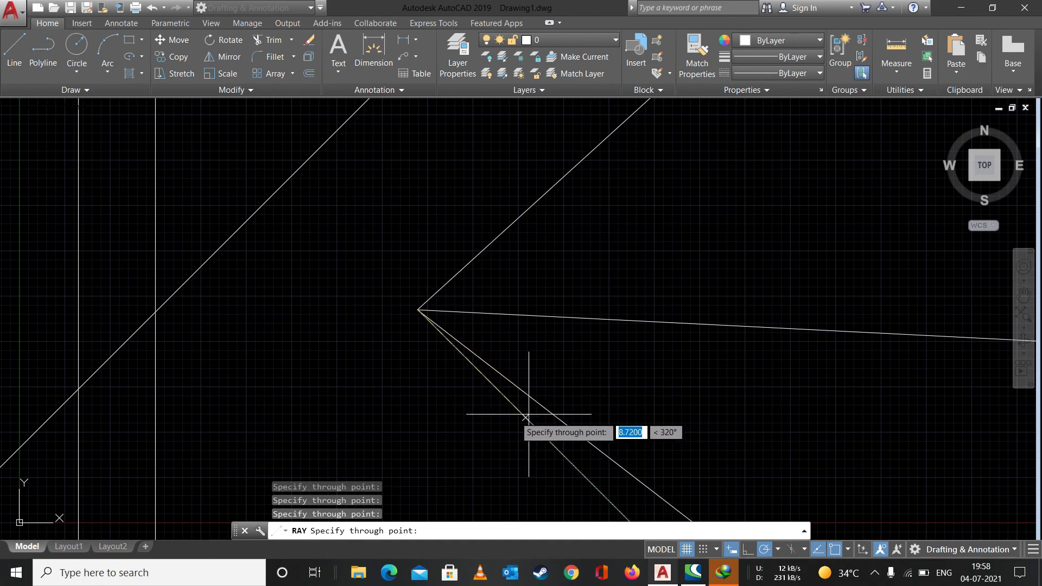
left_click(372, 322)
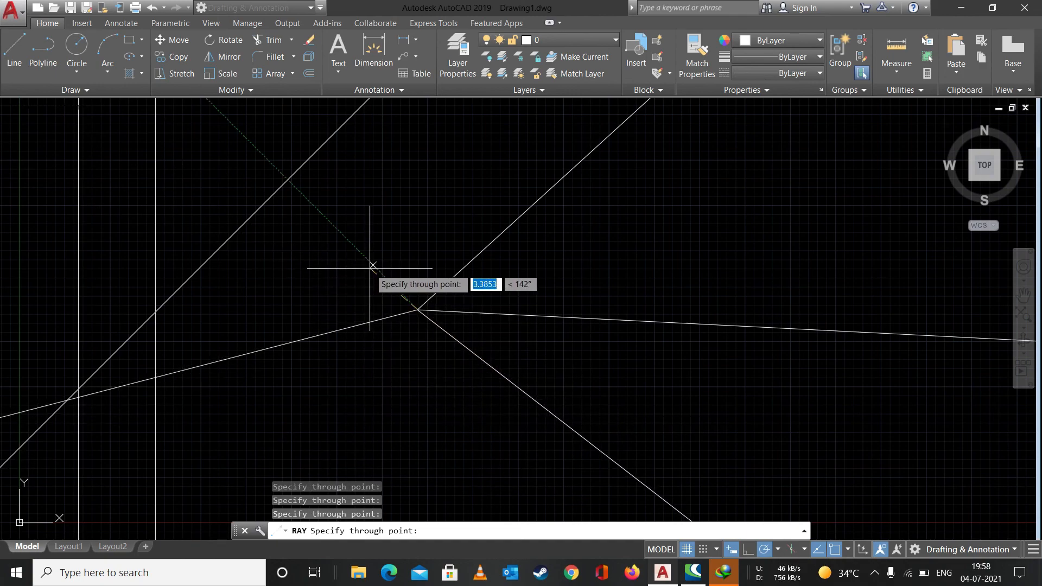
left_click(399, 361)
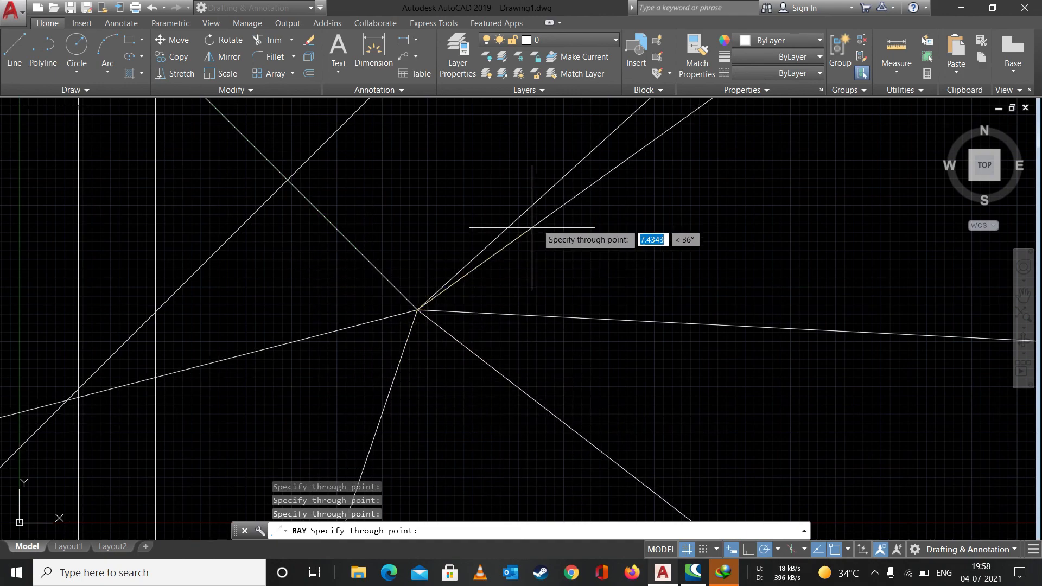
left_click(590, 235)
left_click(452, 164)
left_click(204, 235)
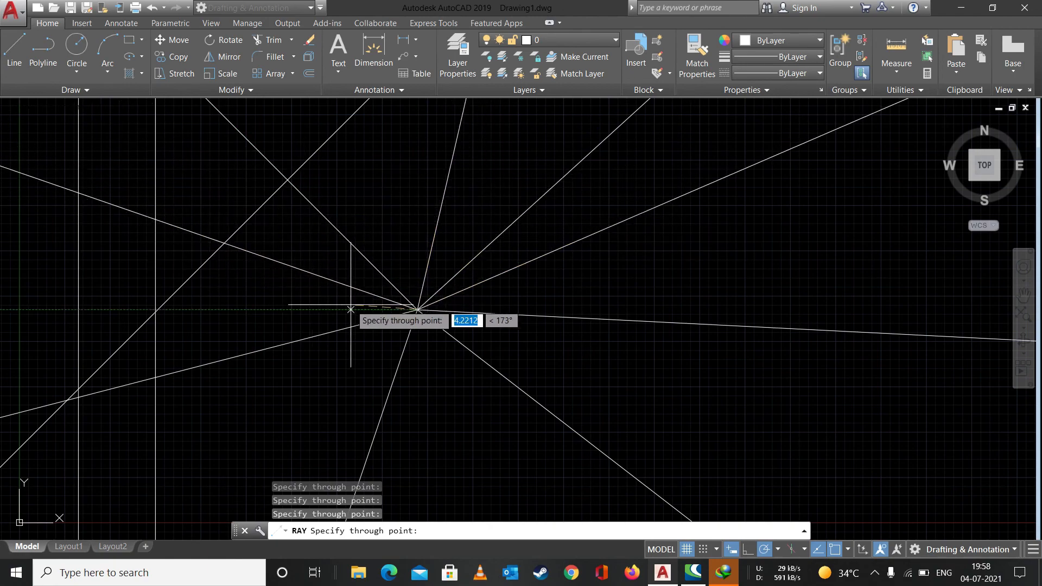
left_click(445, 385)
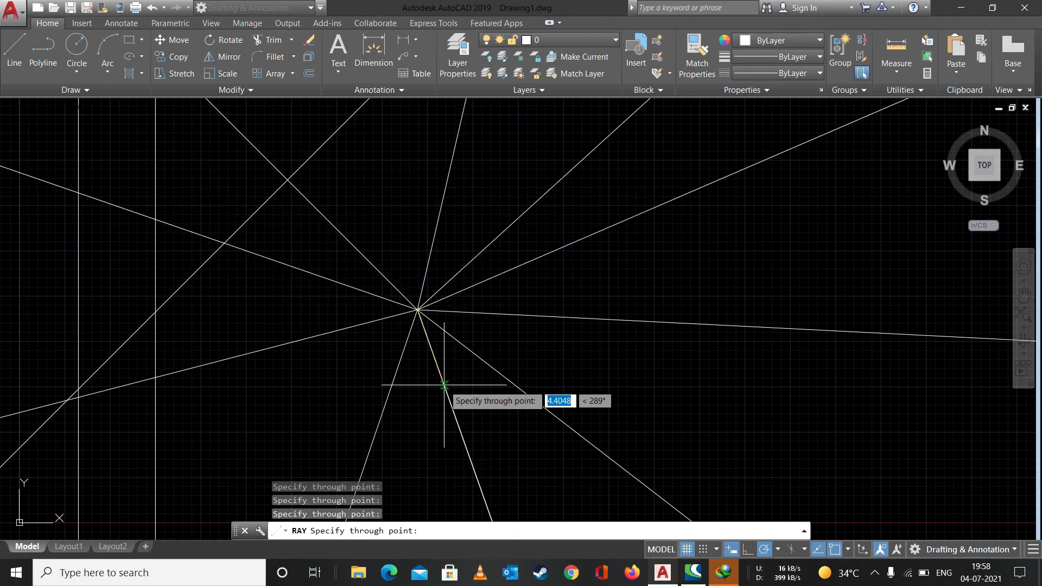
left_click(319, 376)
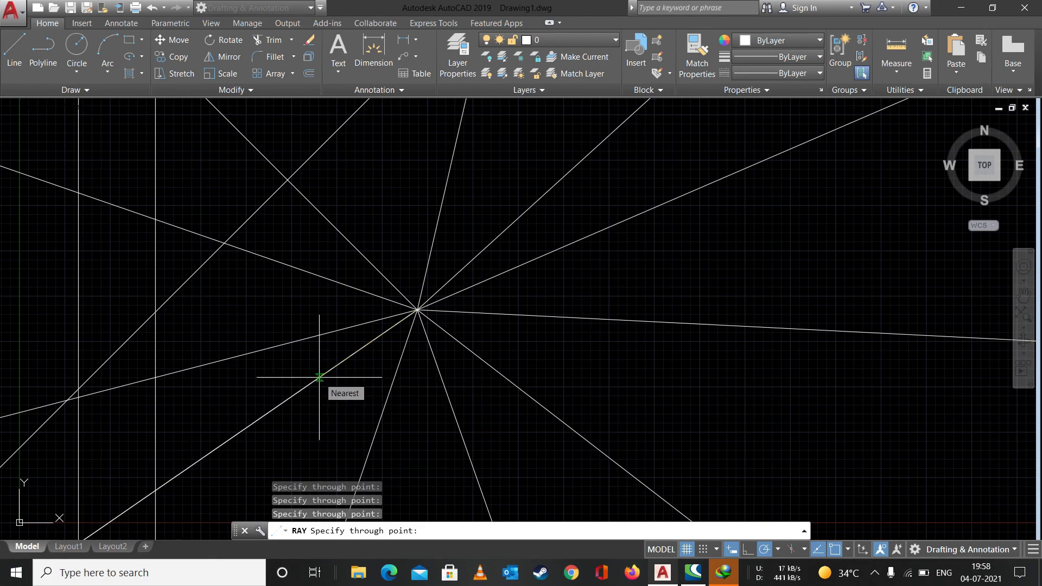
key("Escape")
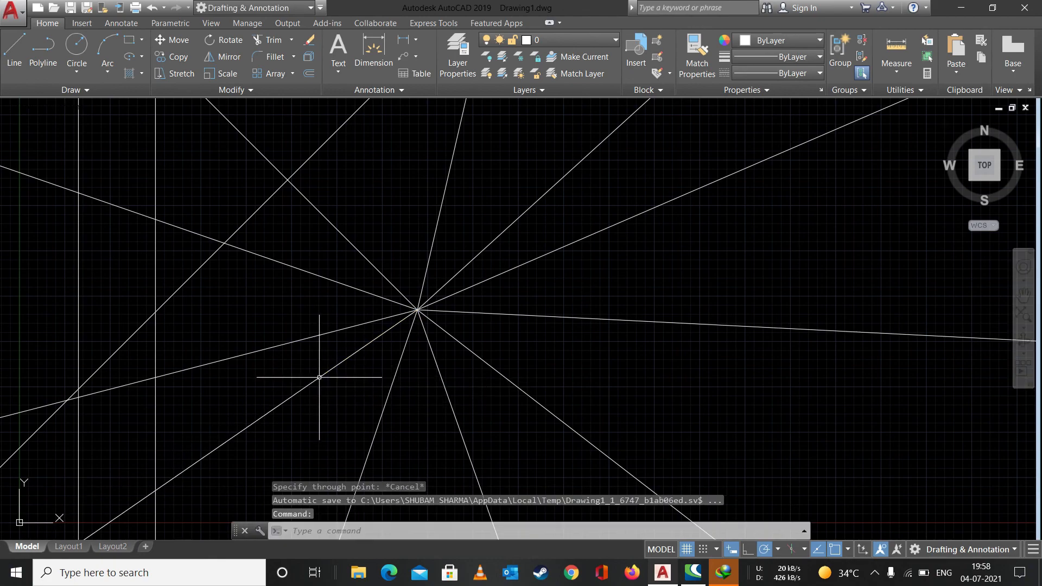